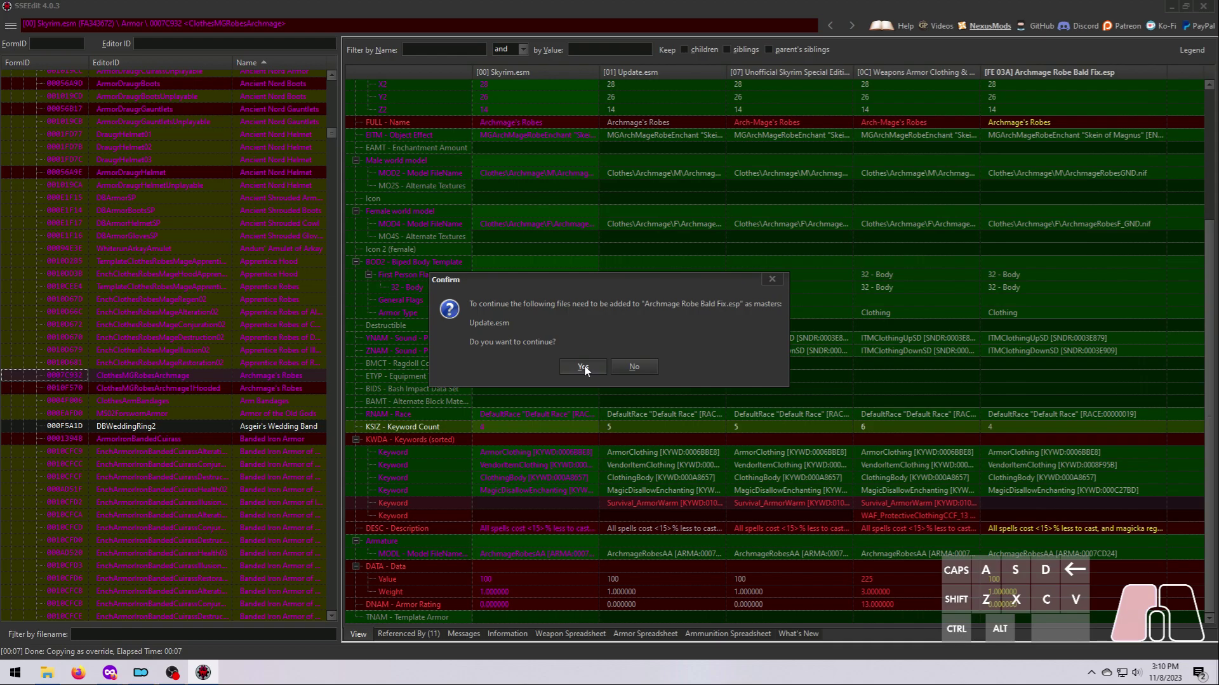
left_click_drag(886, 527, 928, 535)
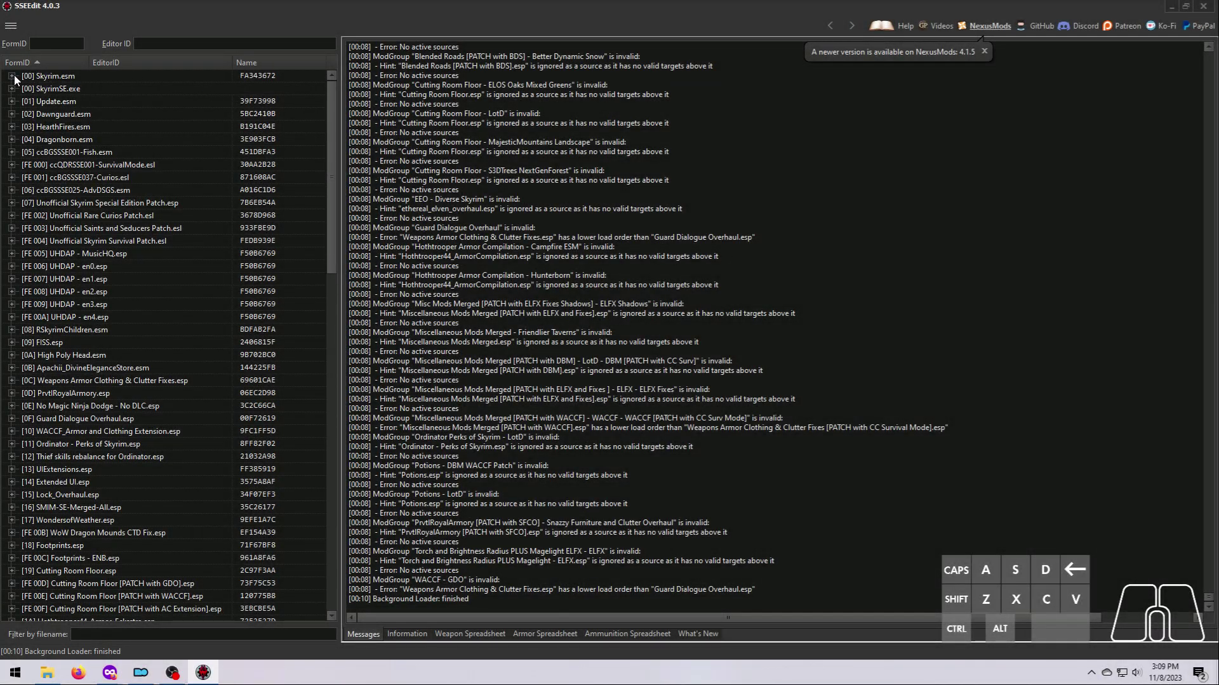
List the Armor records of Skyrim.esm sorted by name
left_click(12, 76)
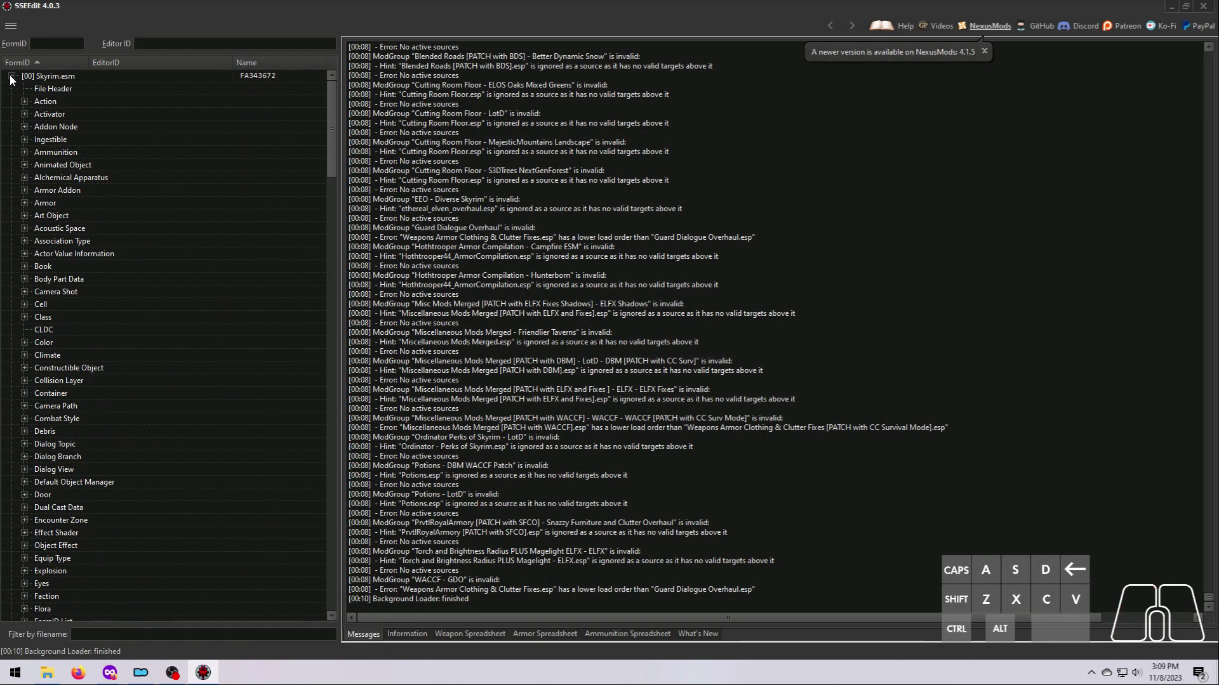
left_click(25, 202)
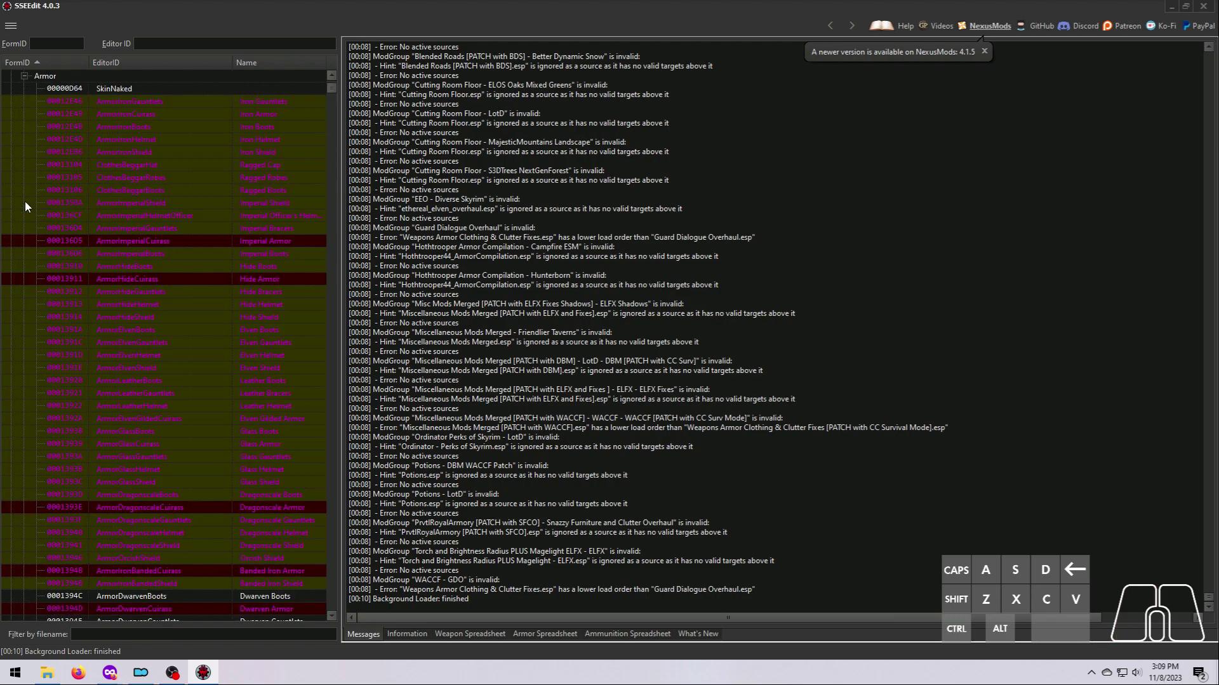
left_click(259, 62)
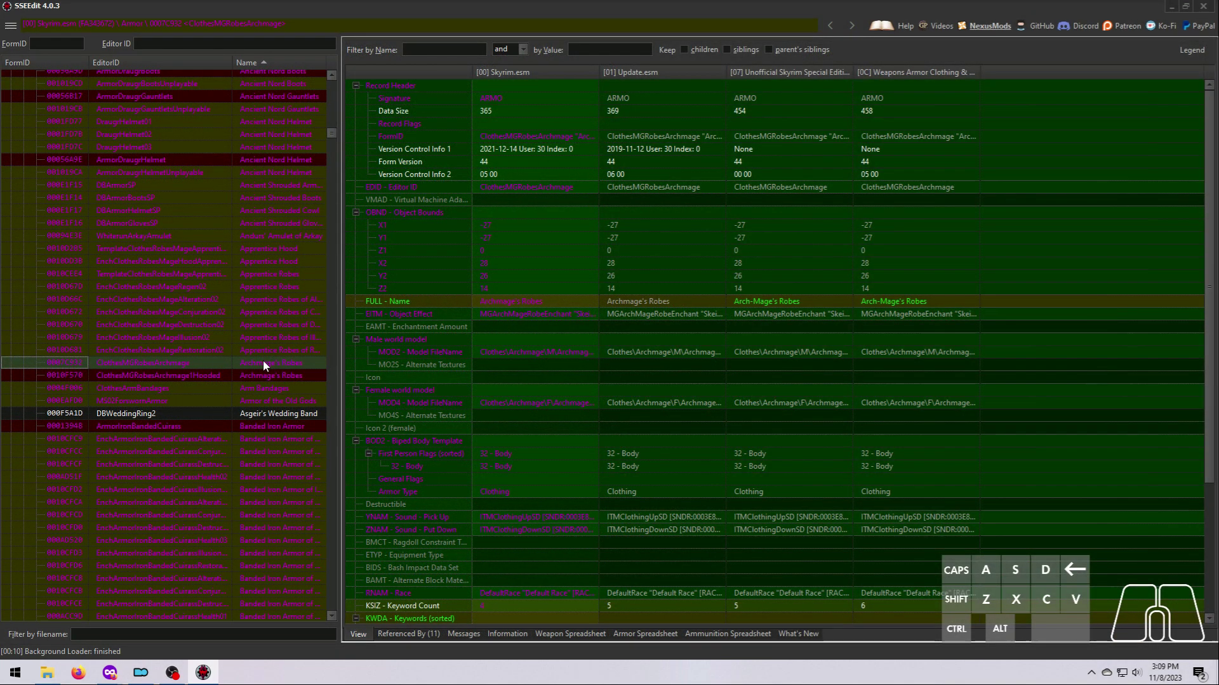
Copy the ClothesMGRobesArchmage record as an override into a new ESL-flagged .esp file named Archmage Robe Bald Fix
right_click(263, 365)
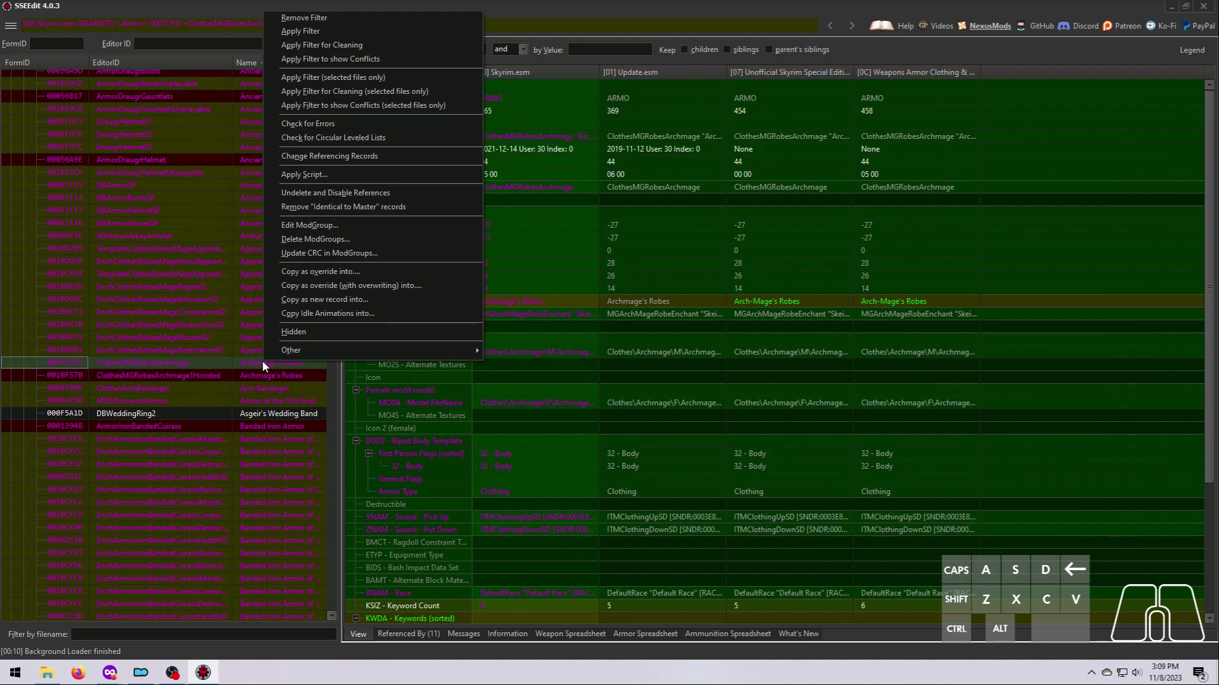
left_click(315, 273)
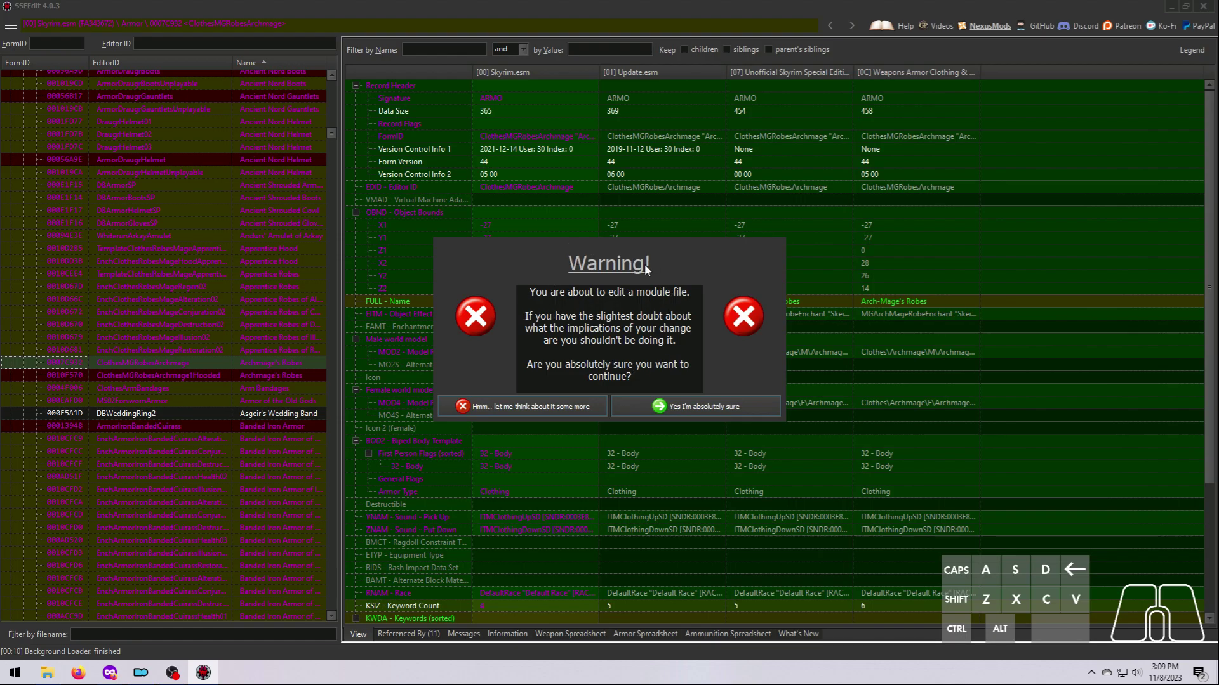
left_click(670, 407)
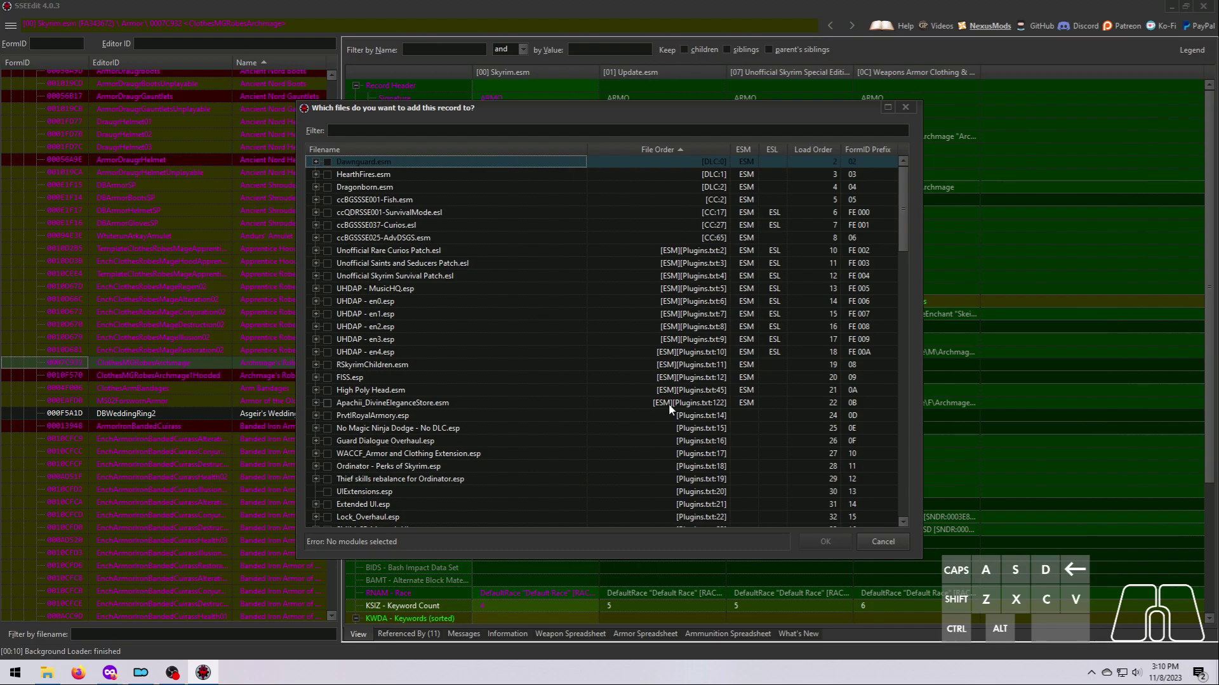
left_click_drag(900, 214, 923, 504)
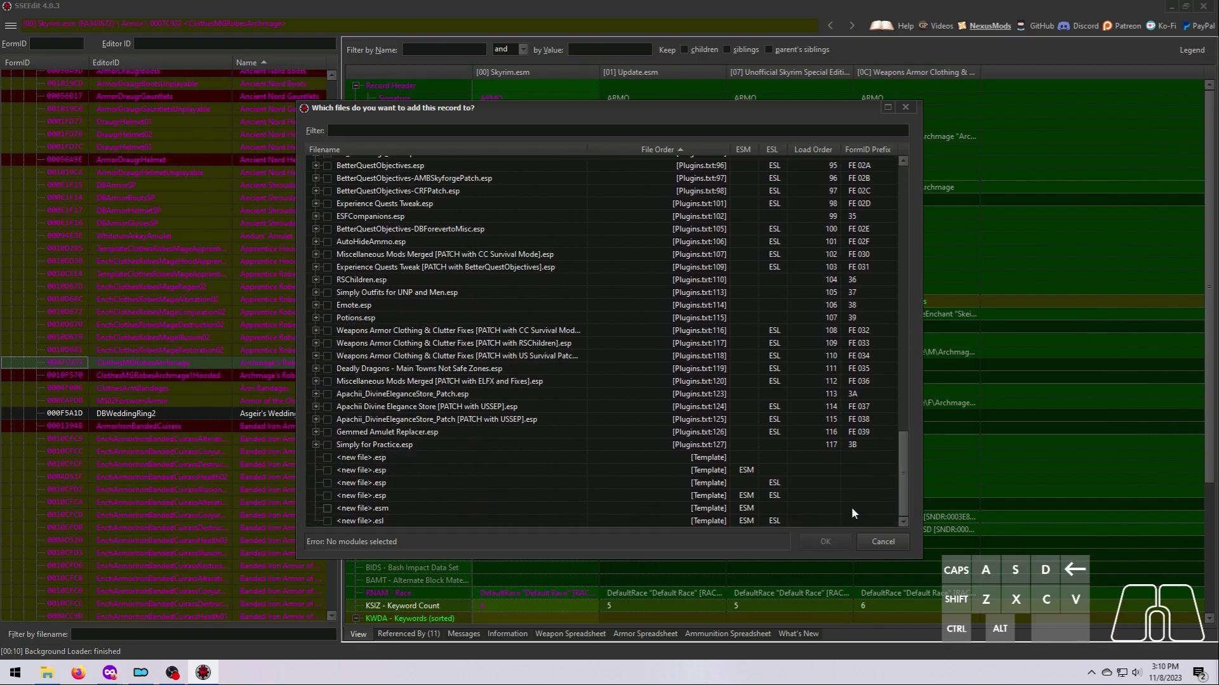
left_click(328, 483)
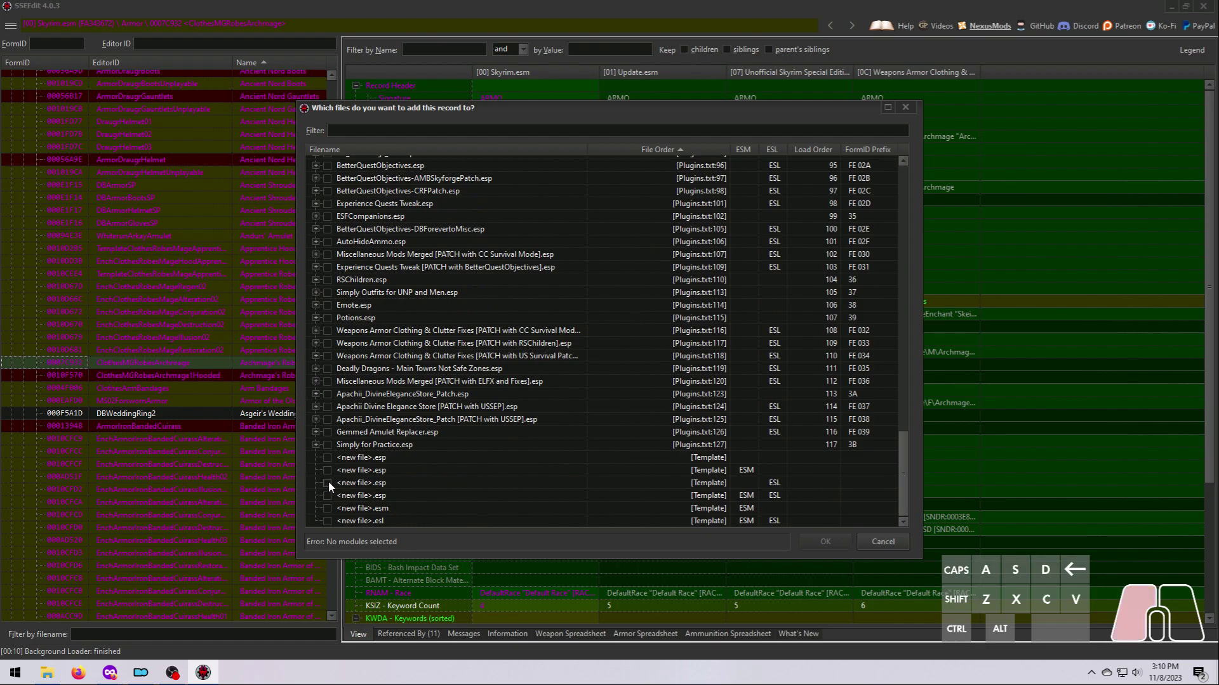
left_click(825, 542)
type("A")
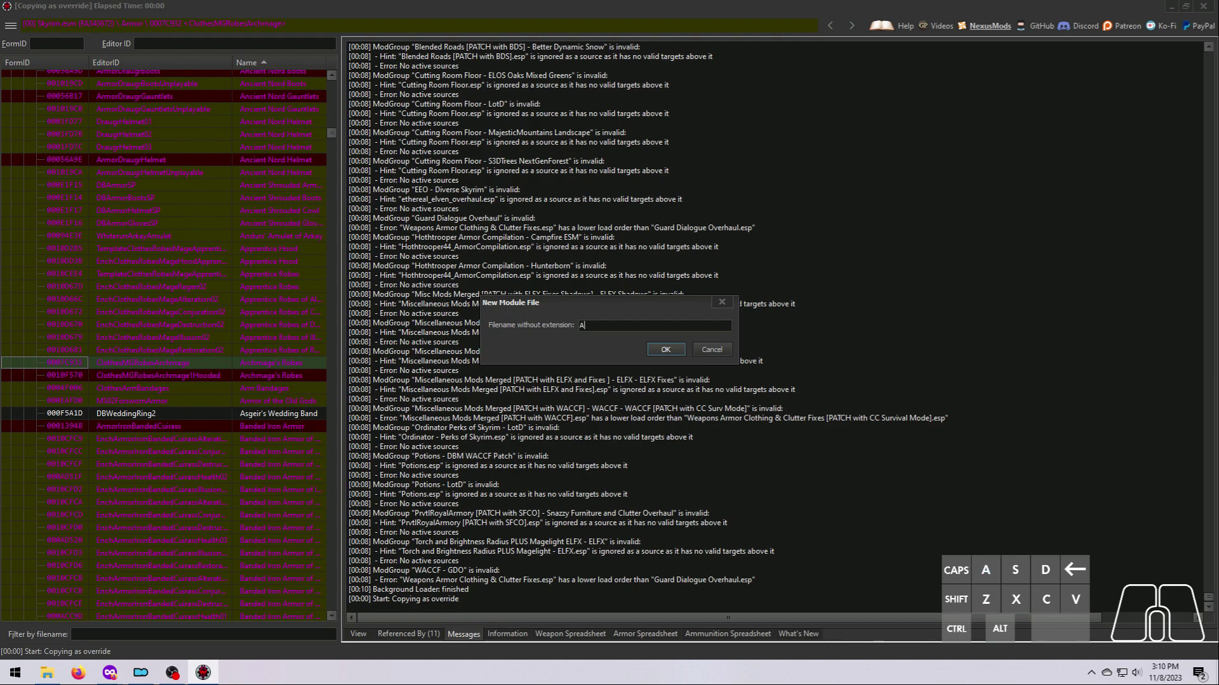
type("rchmage Robe Bald Fix")
left_click(664, 351)
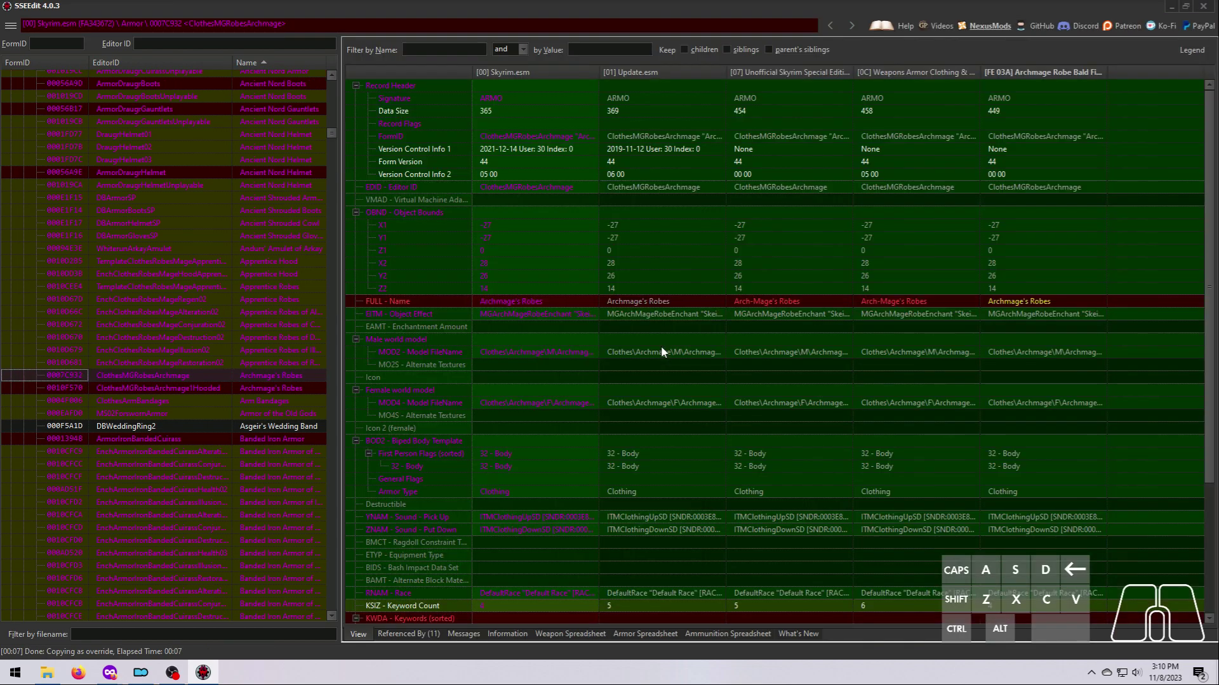
Copy the Survival_ArmorWarm keyword into the Archmage Robe Bald Fix.esp override, accepting Update.esm as an added master
left_click_drag(1108, 73, 1167, 73)
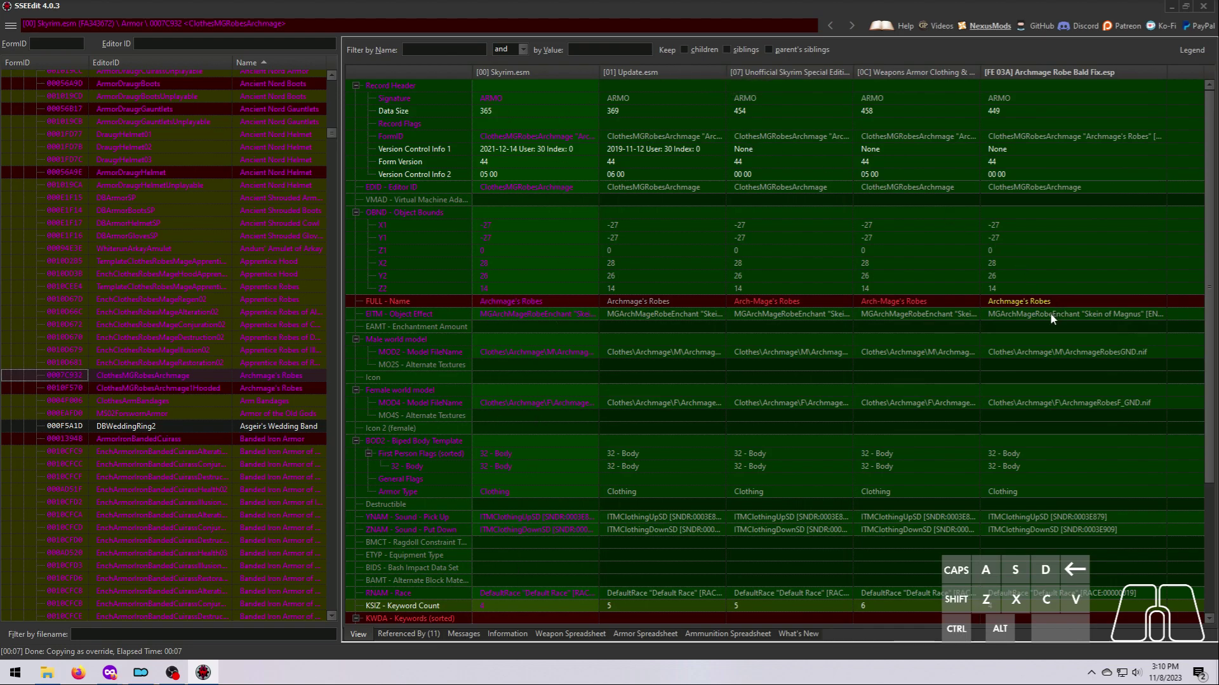
scroll(1050, 315, "down", 4)
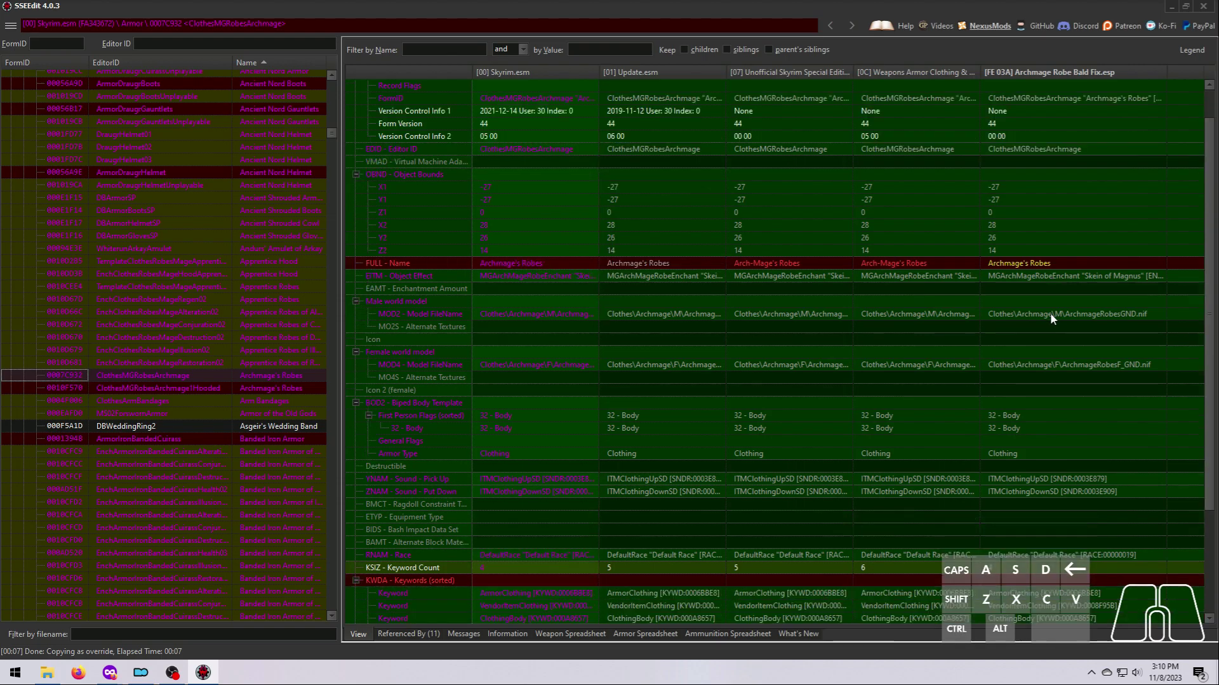
scroll(1050, 319, "down", 1)
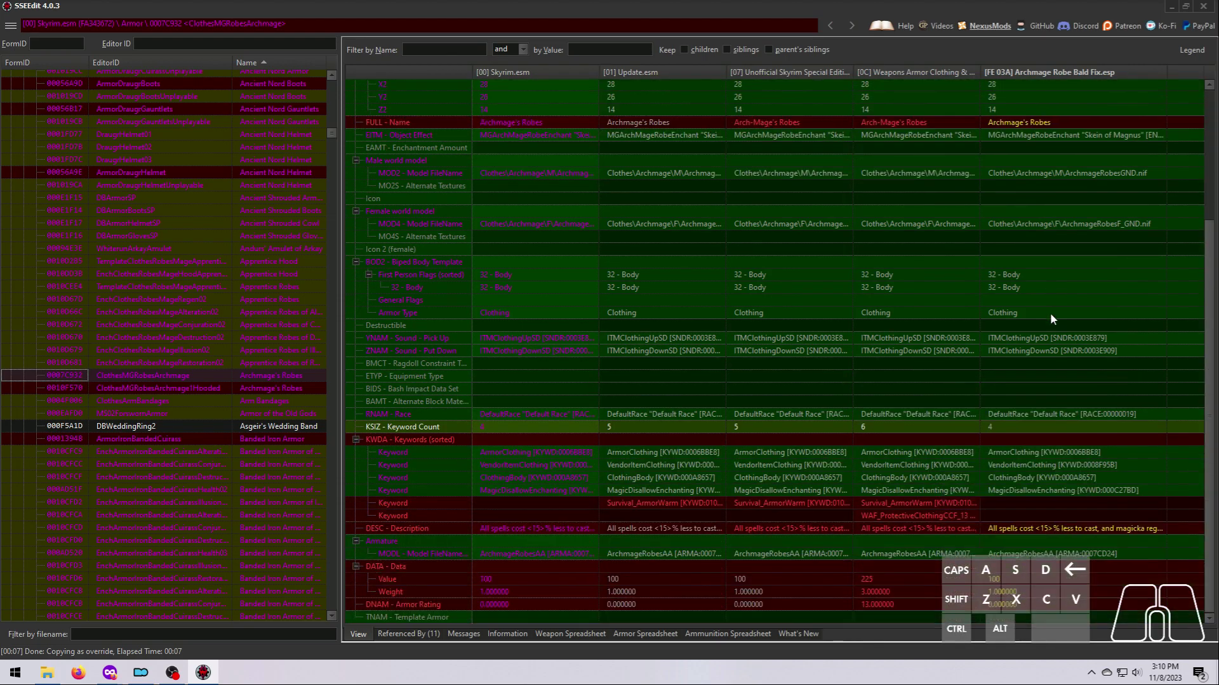
left_click_drag(913, 500, 1052, 500)
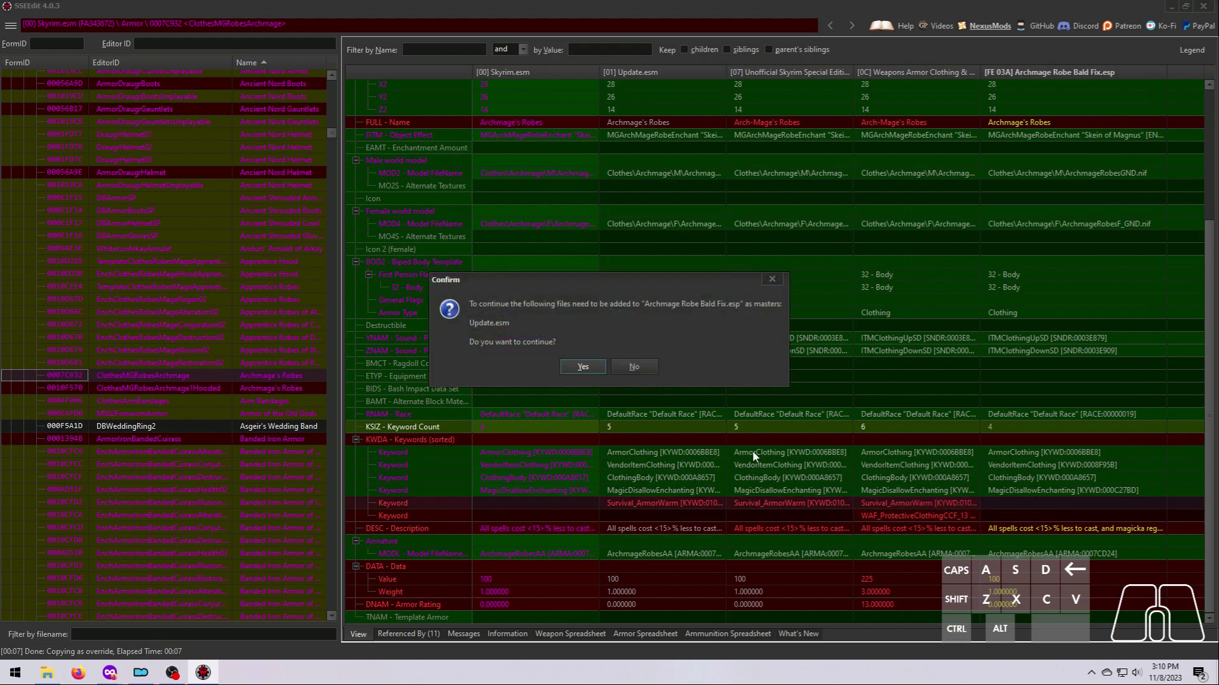
left_click(584, 370)
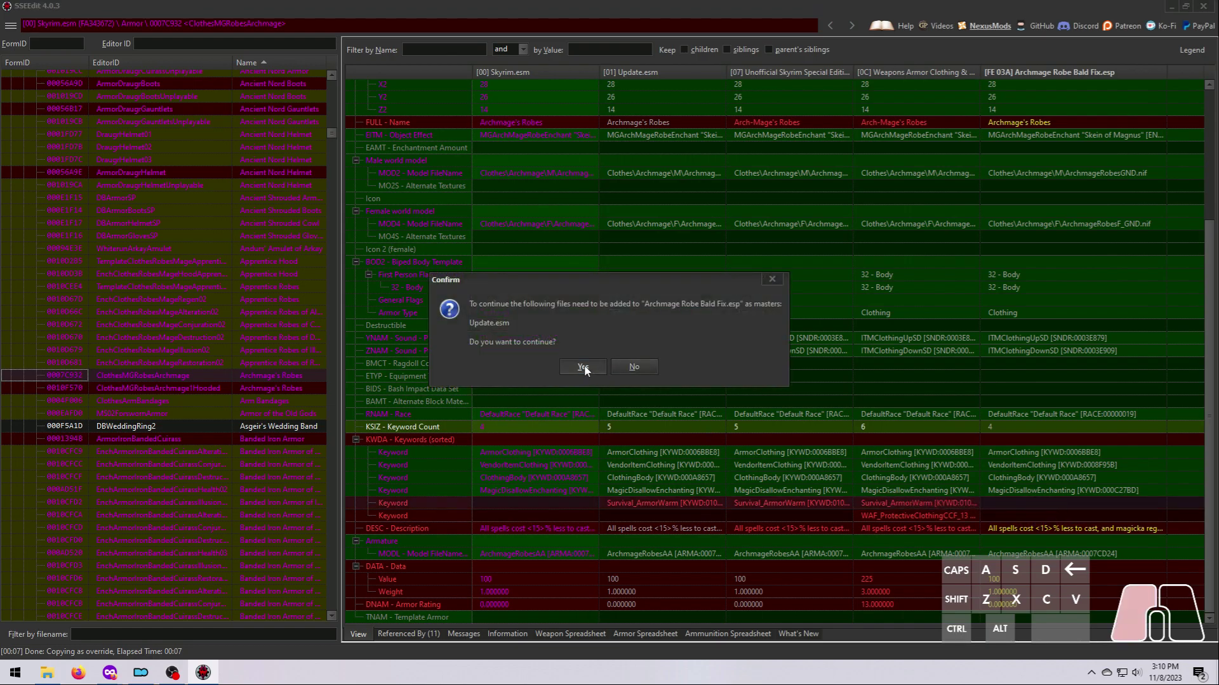
Copy the description, value 225, weight 3 and armor rating 13 from the Weapons Armor Clothing & Clutter Fixes record into the override
left_click_drag(887, 530, 1065, 533)
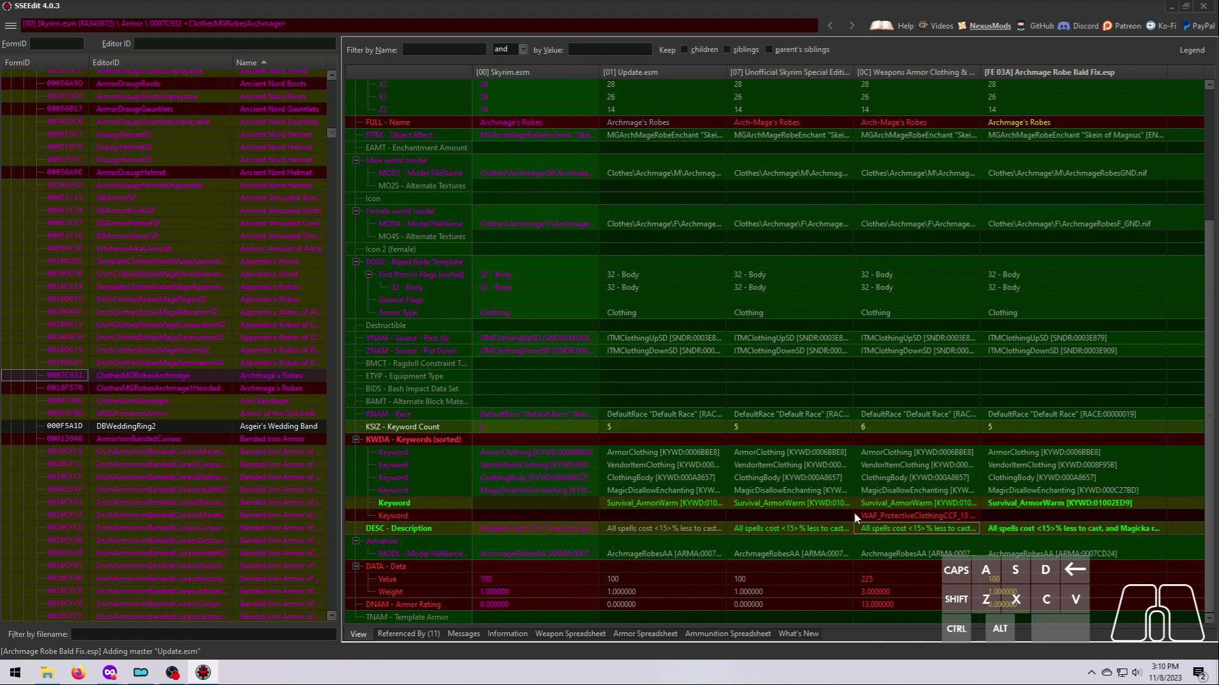
scroll(958, 553, "down", 1)
left_click_drag(954, 569, 1079, 581)
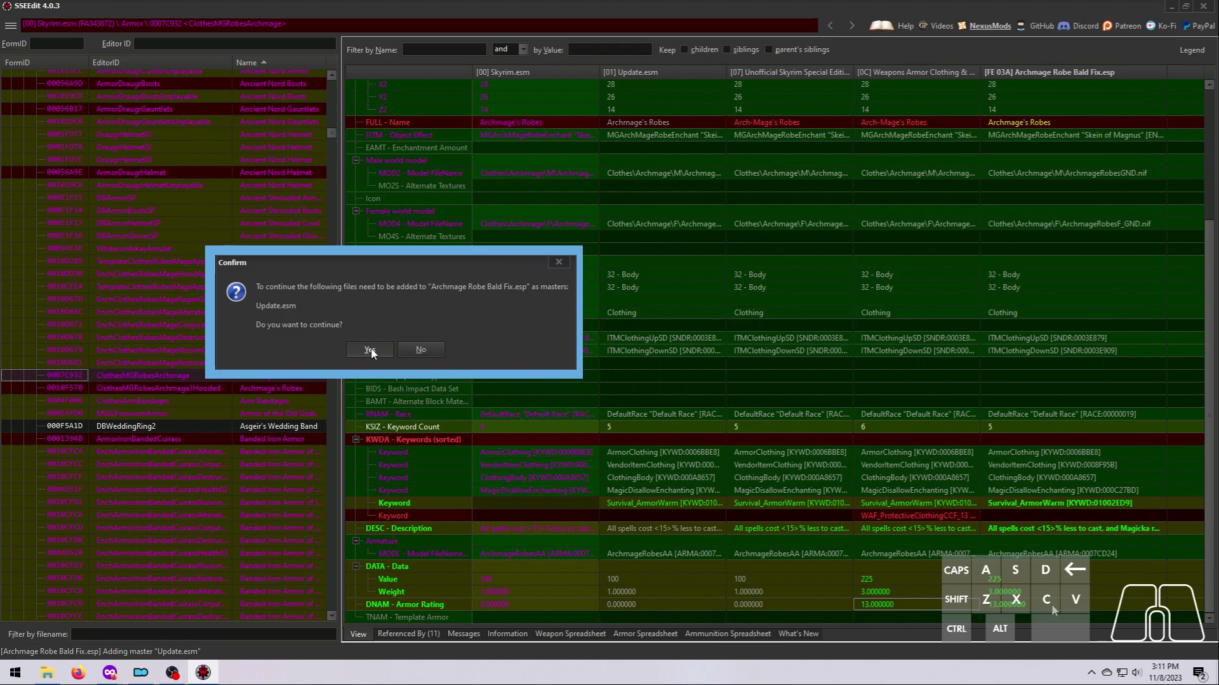
left_click(370, 350)
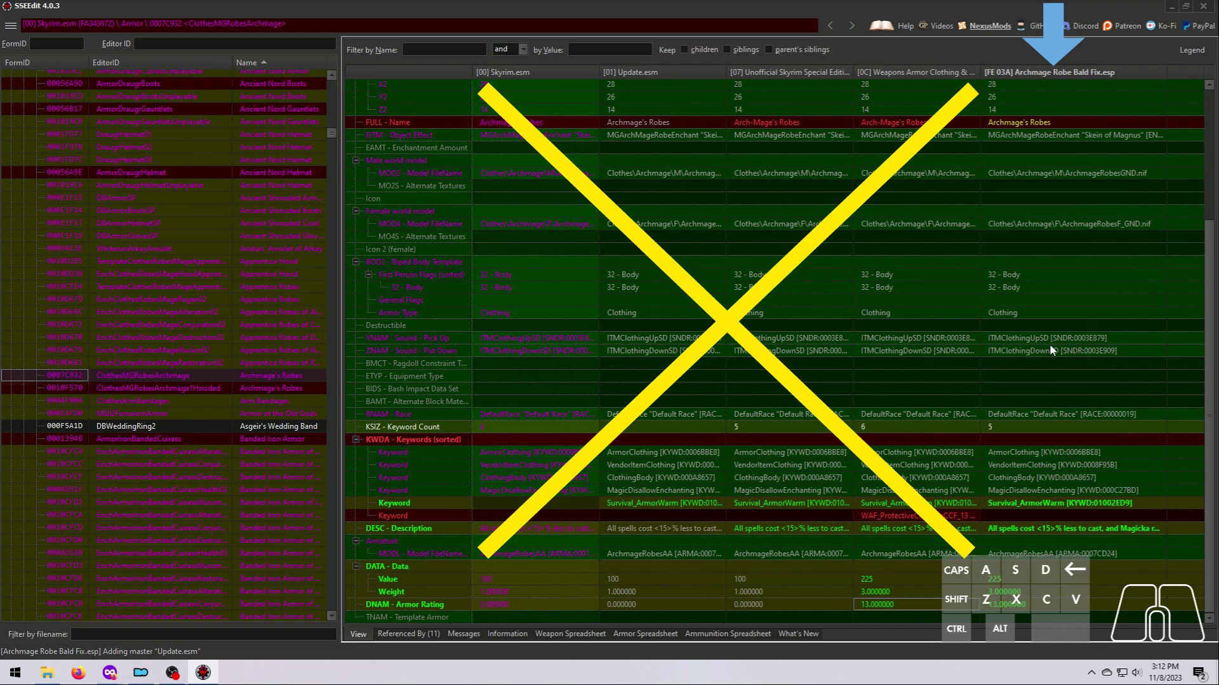
Set the FULL - Name of the Archmage Robe Bald Fix.esp override to "Archmage Robes"
scroll(1049, 344, "up", 5)
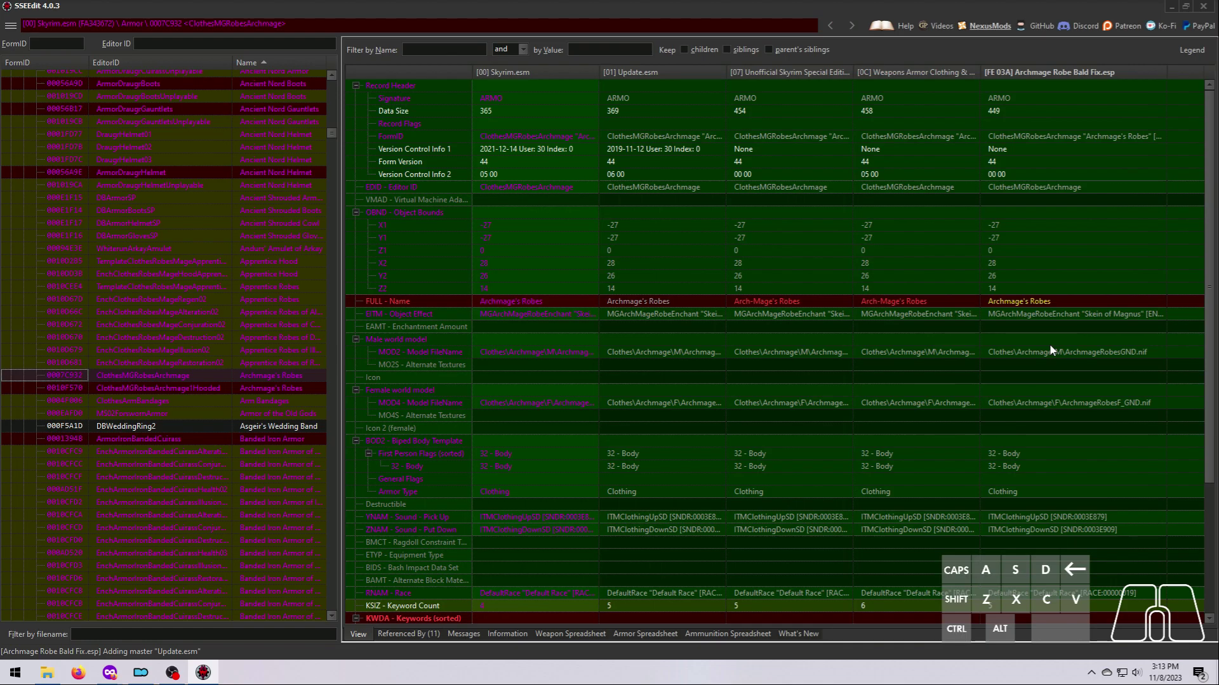
left_click(1016, 303)
left_click(1017, 302)
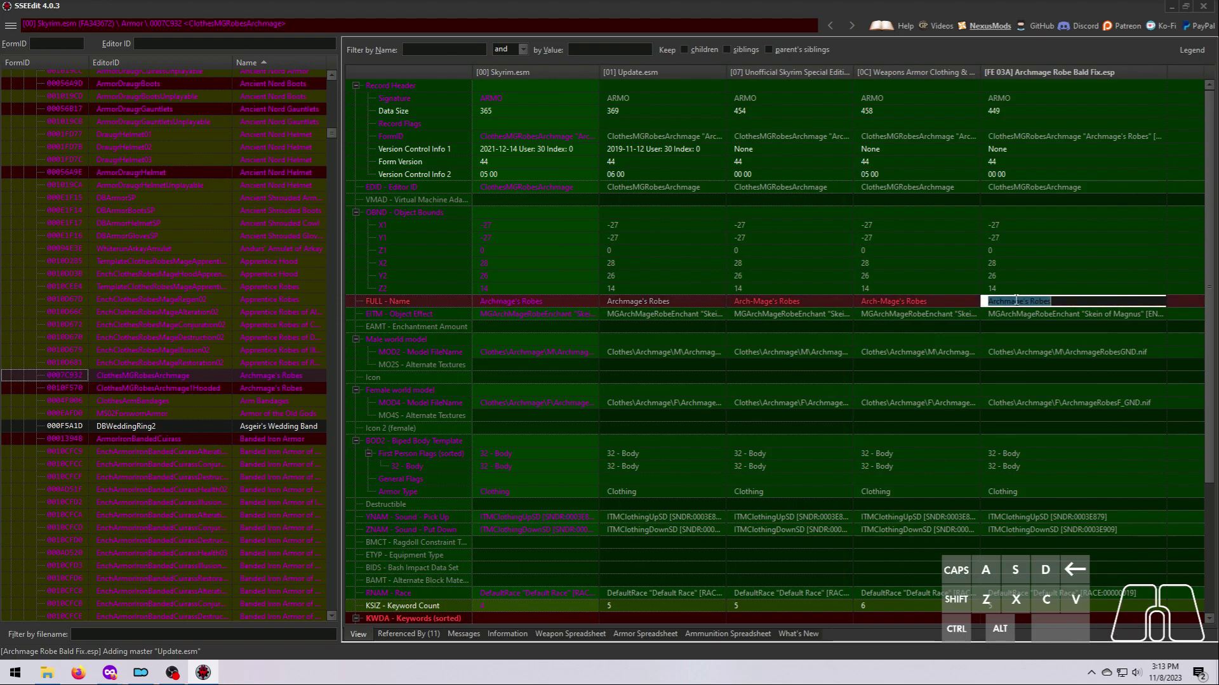
type("Archmage Robes")
key("Return")
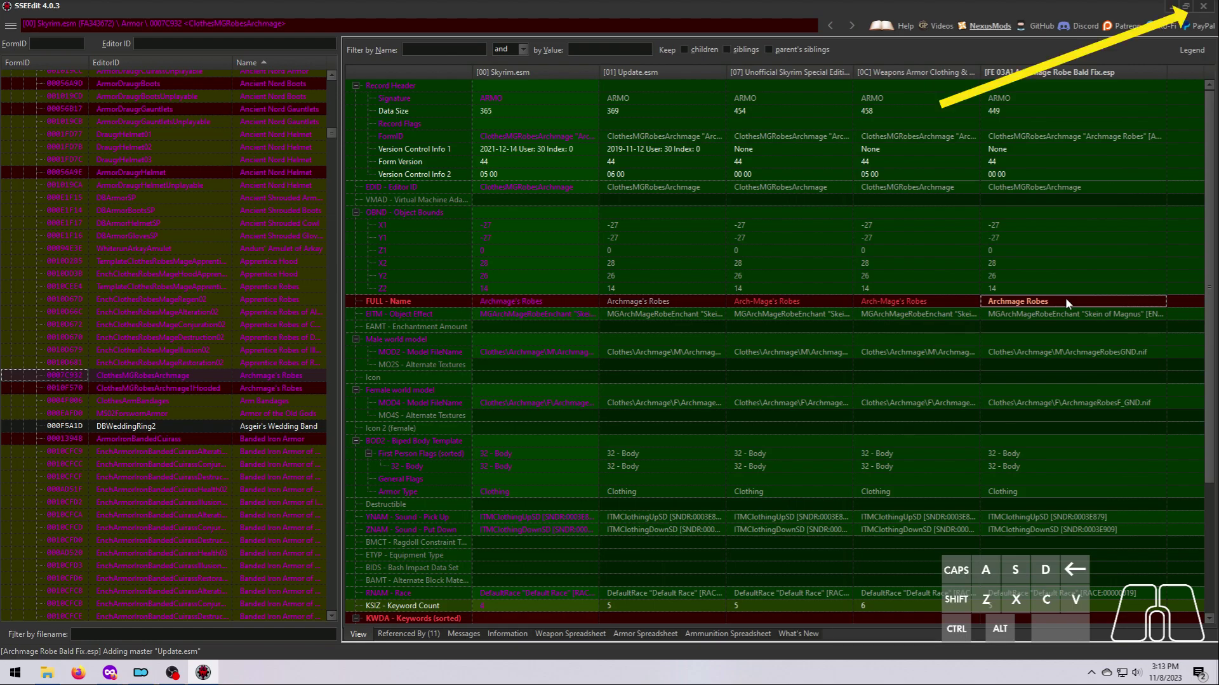
Close SSEEdit, saving Archmage Robe Bald Fix.esp with plugin backup enabled
left_click(1202, 6)
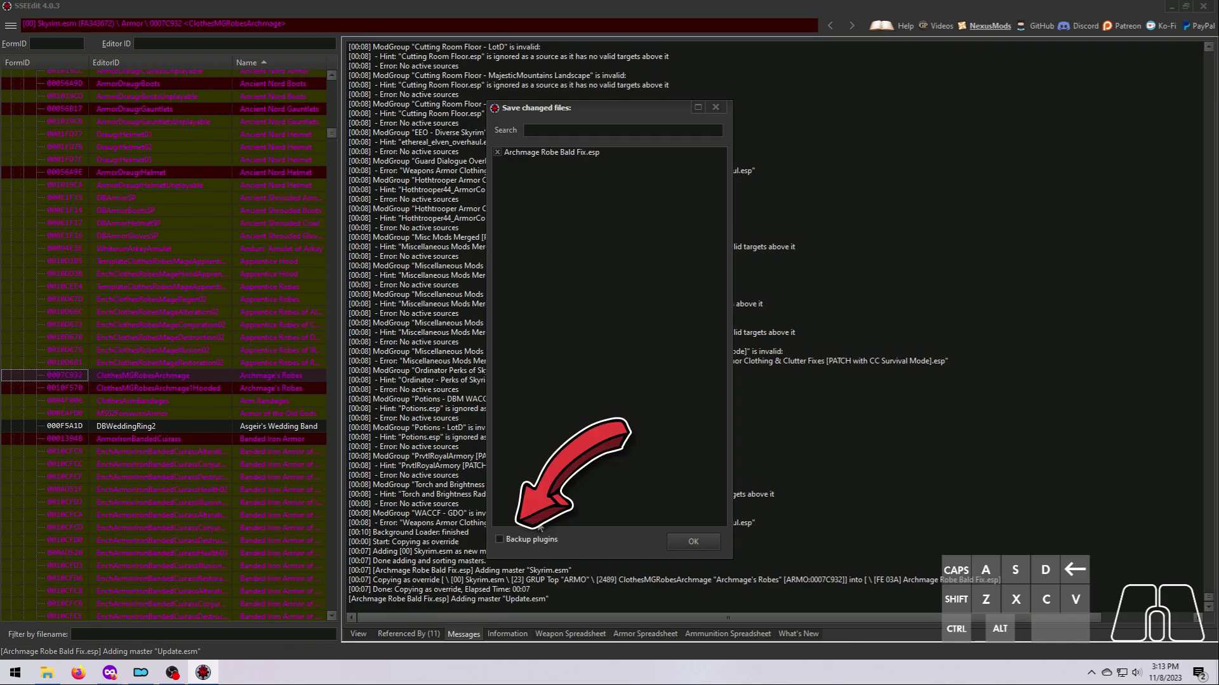
left_click(508, 543)
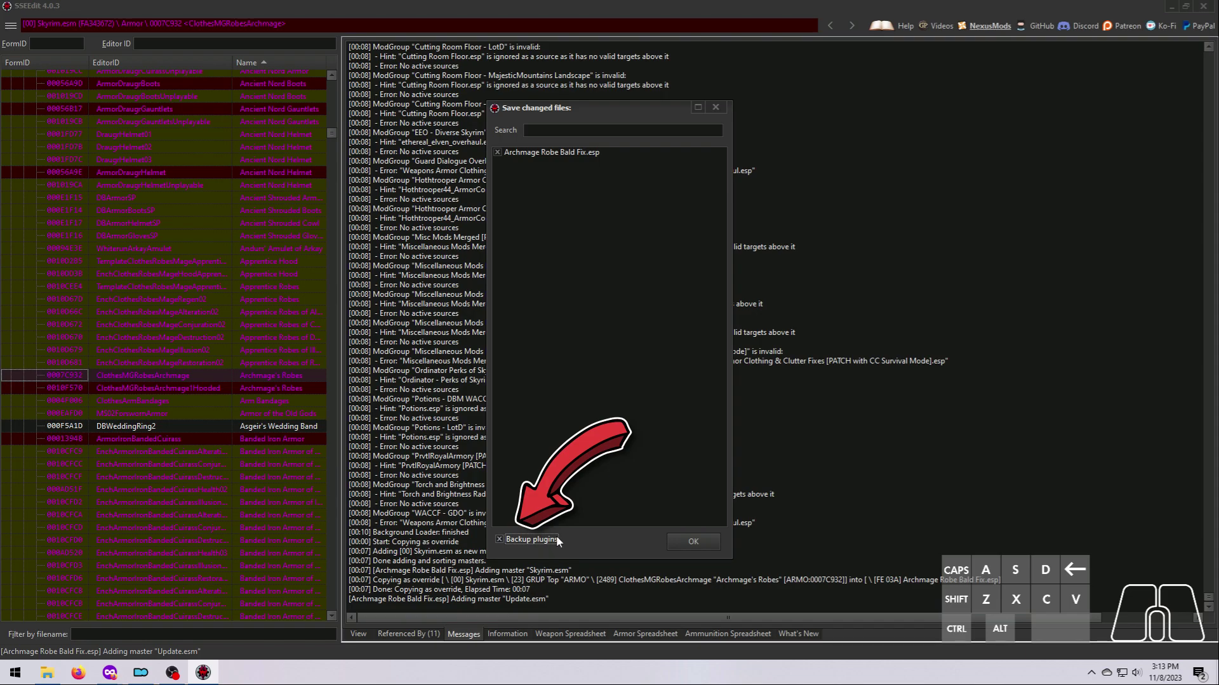
left_click(693, 541)
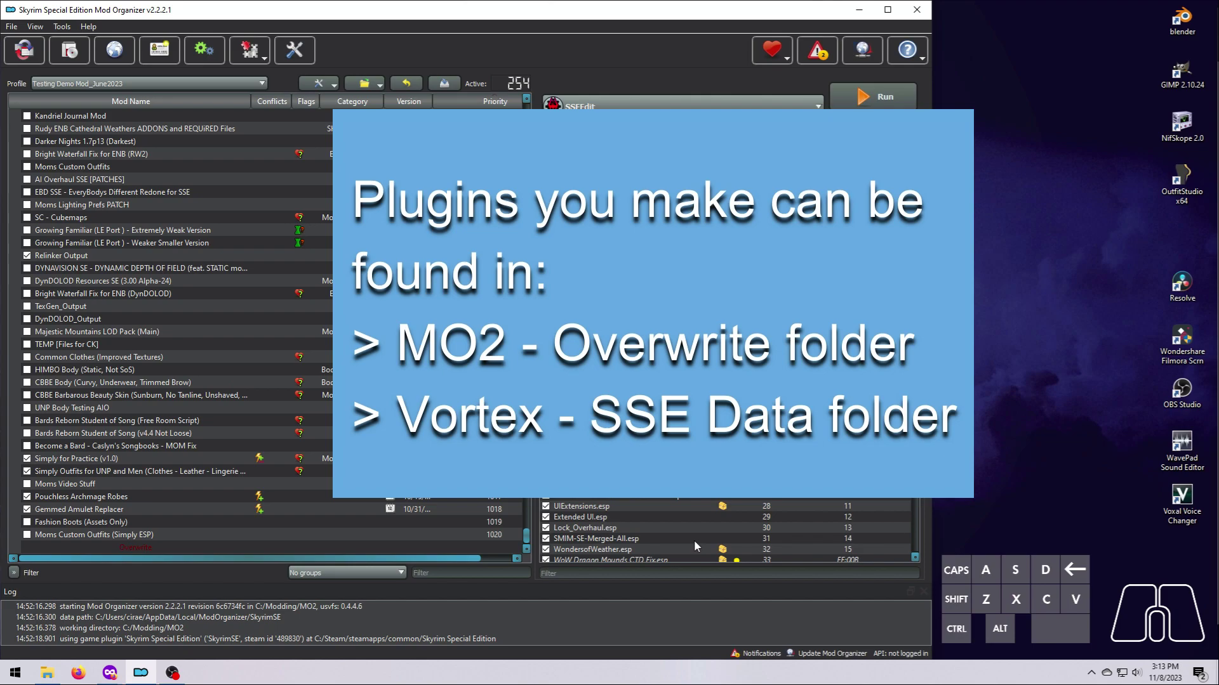
Open the Overwrite folder in Mod Organizer and create a desktop folder named Archmage Robe Bald Fix
double_click(155, 546)
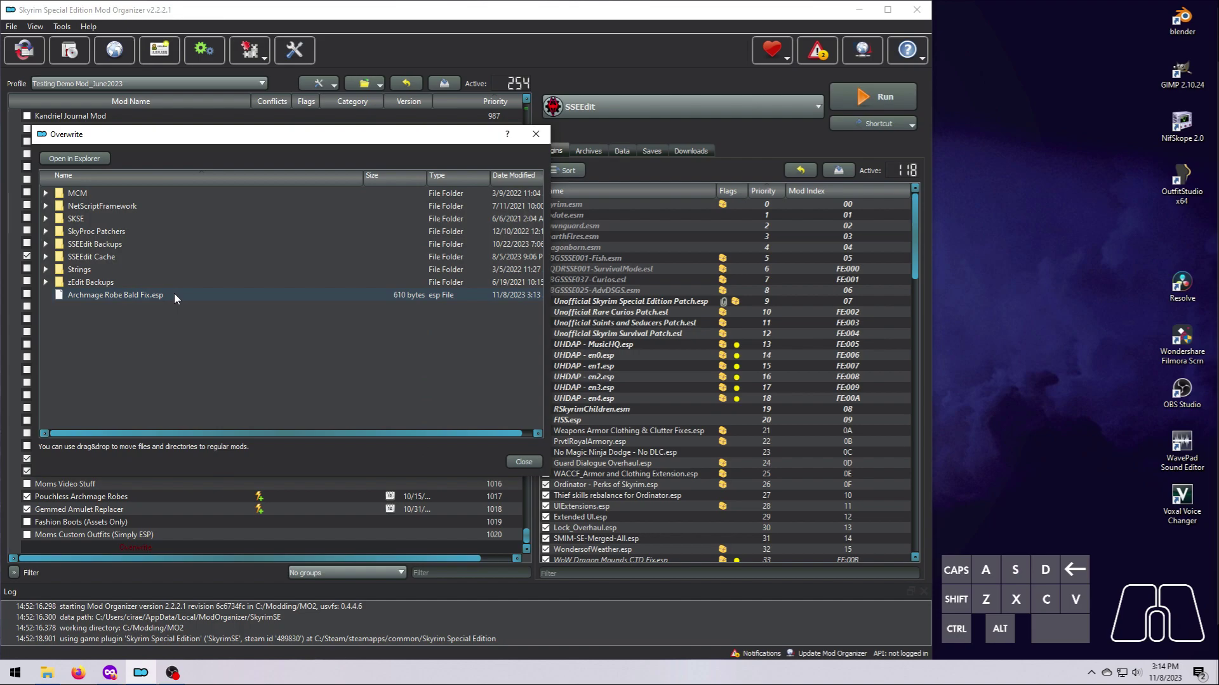
right_click(1005, 355)
mouse_move(1041, 478)
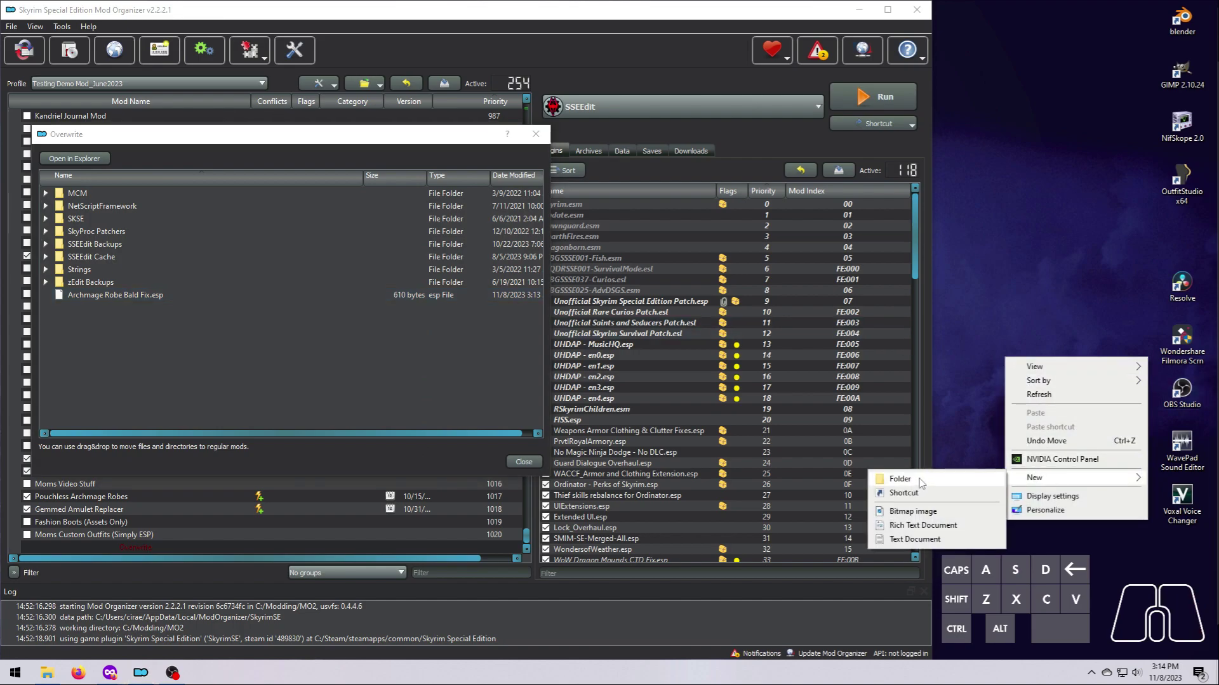
left_click(924, 481)
type("Archmage Robe Bald Fix")
key("Return")
Move Archmage Robe Bald Fix.esp from the Overwrite folder into the new desktop folder
left_click(1041, 401)
double_click(1042, 401)
left_click(139, 298)
left_click_drag(140, 297, 1034, 335)
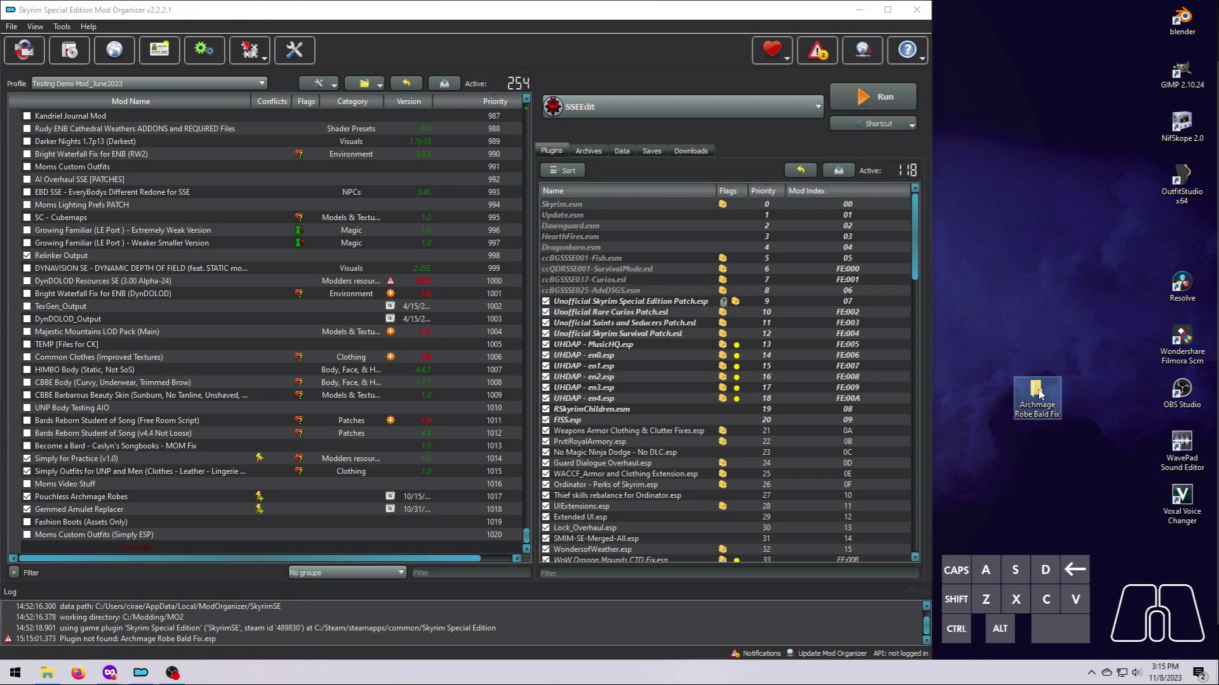
Compress the Archmage Robe Bald Fix folder into a 7z archive and place the archive below the folder on the desktop
right_click(1038, 388)
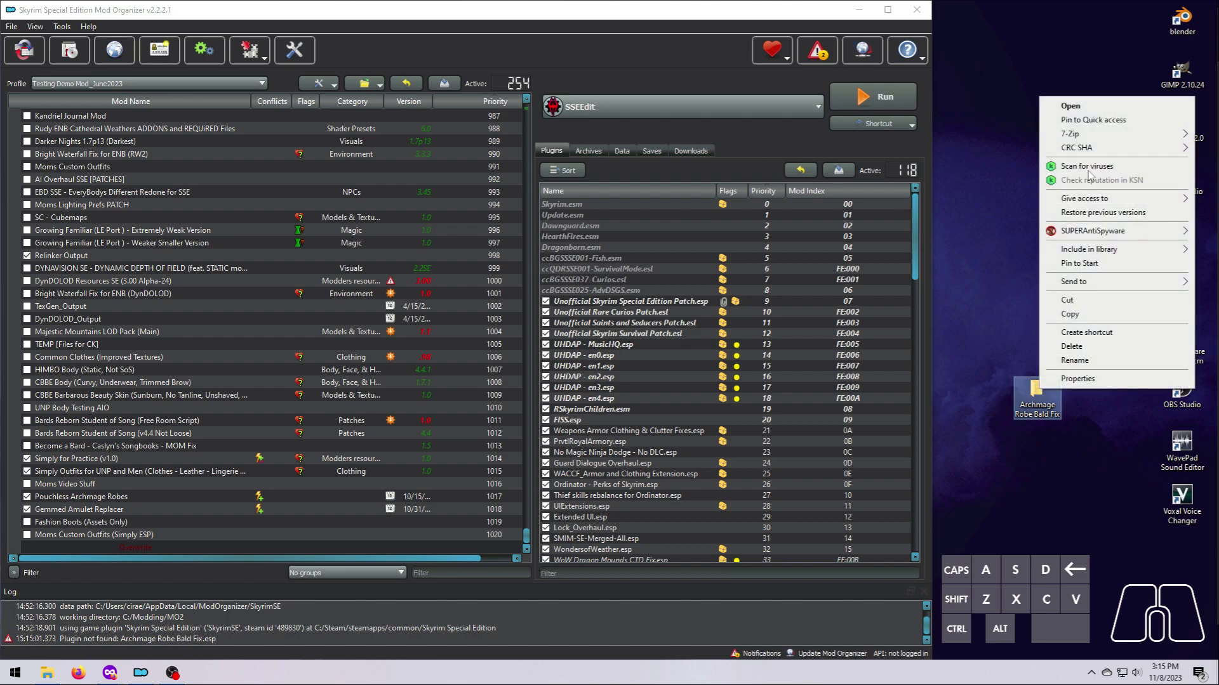
mouse_move(1082, 136)
left_click(951, 189)
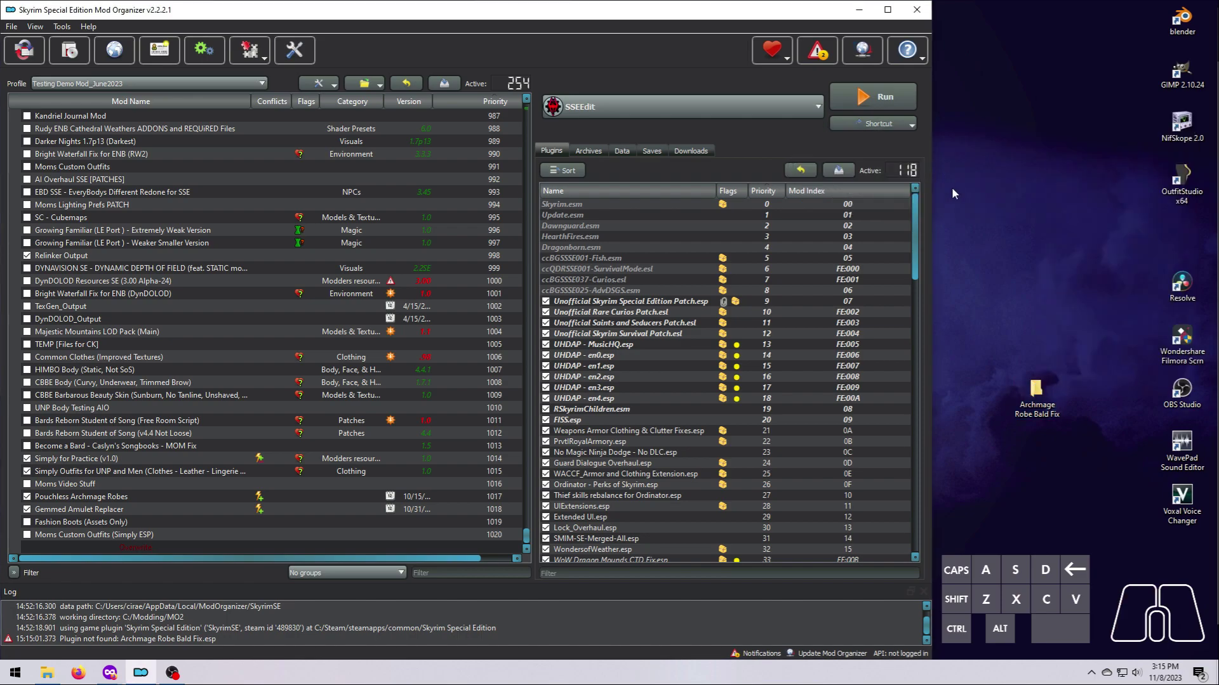
left_click(859, 10)
left_click_drag(24, 282, 1037, 444)
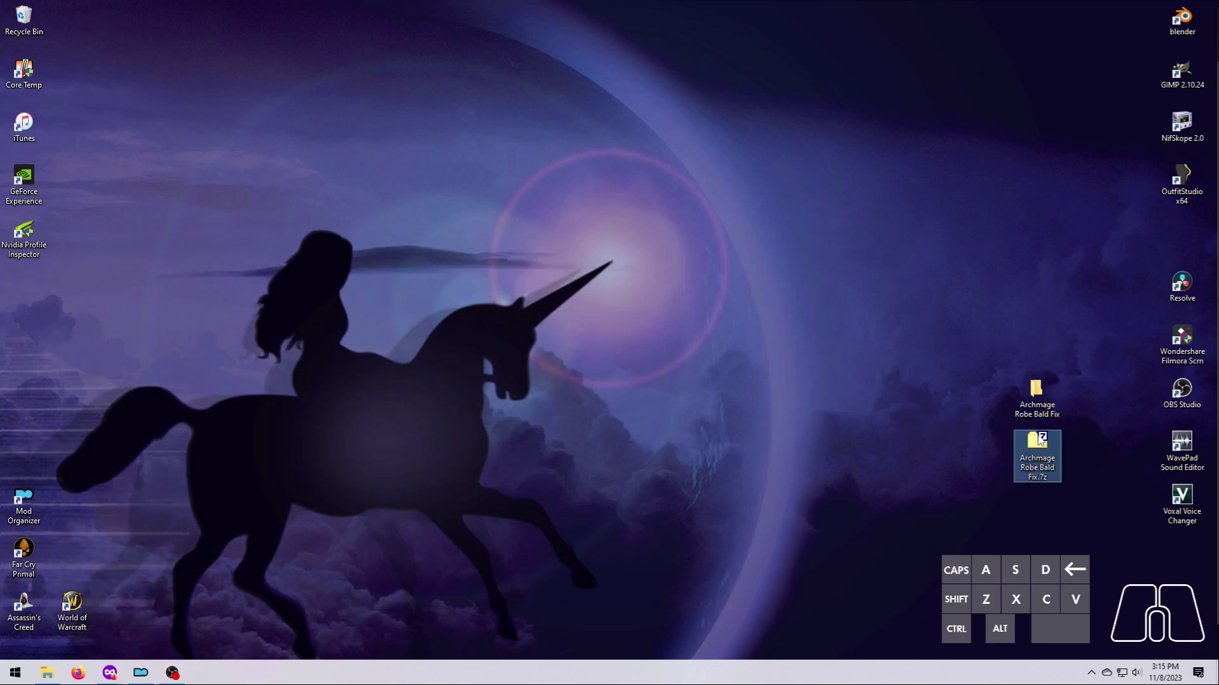
Install the Archmage Robe Bald Fix.7z archive from the desktop as a mod in Mod Organizer
left_click(140, 673)
left_click(69, 50)
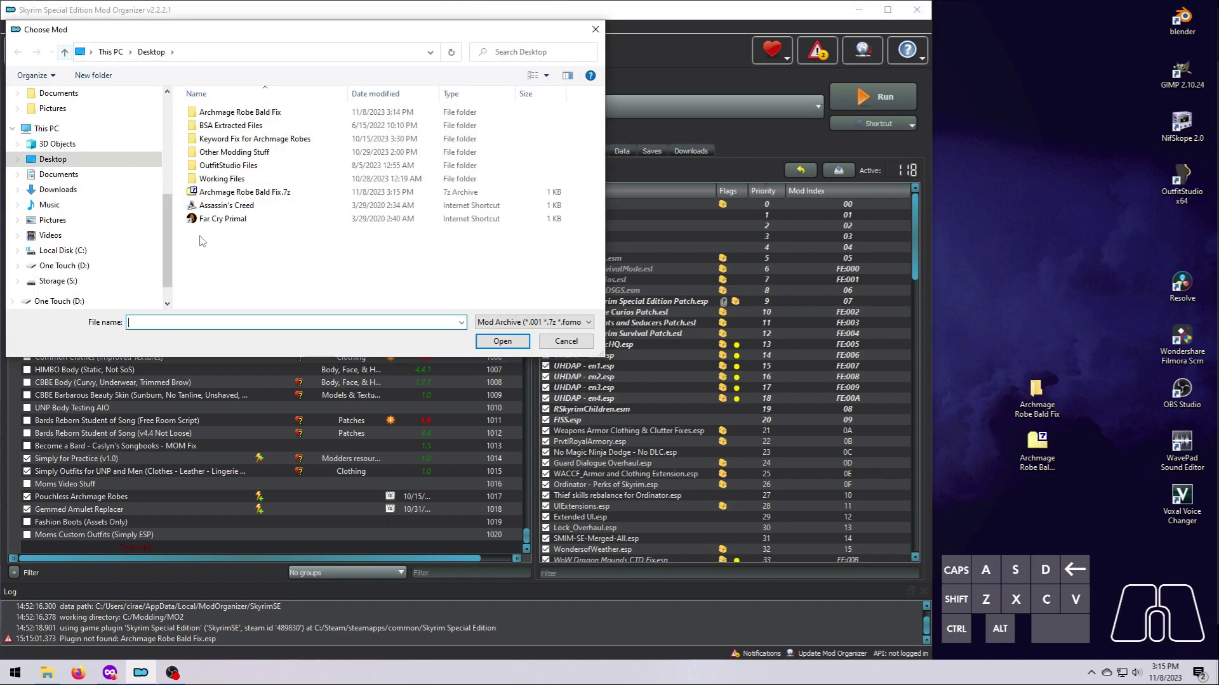
left_click(283, 199)
left_click(502, 342)
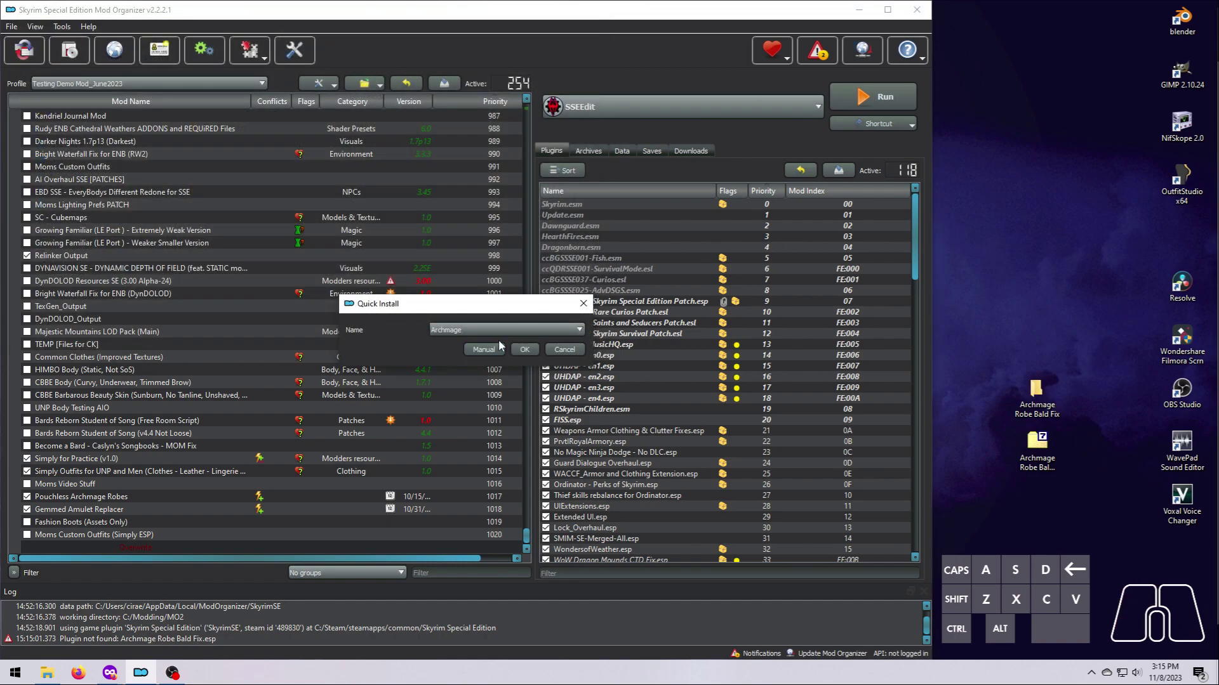
left_click(524, 349)
Place the Archmage Robe Bald Fix mod directly after Gemmed Amulet Replacer, enable it, and adjust its plugin's load-order position
left_click_drag(103, 547, 104, 521)
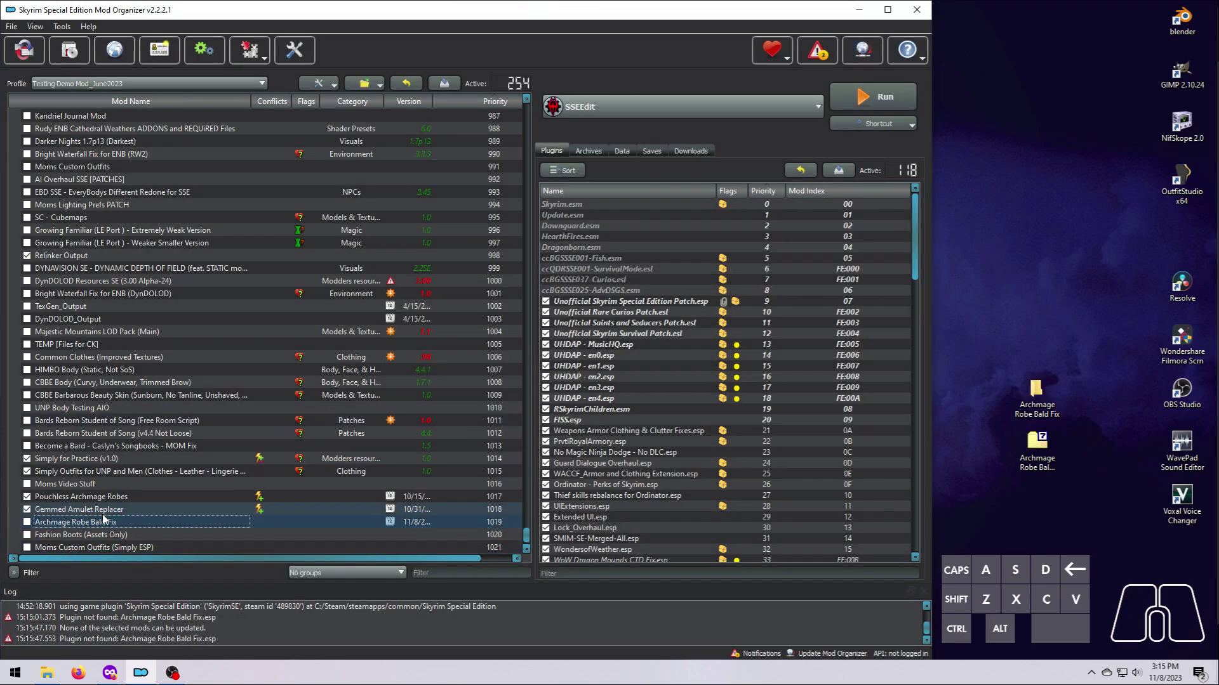
left_click(27, 523)
left_click_drag(914, 273, 915, 548)
left_click_drag(614, 550, 615, 537)
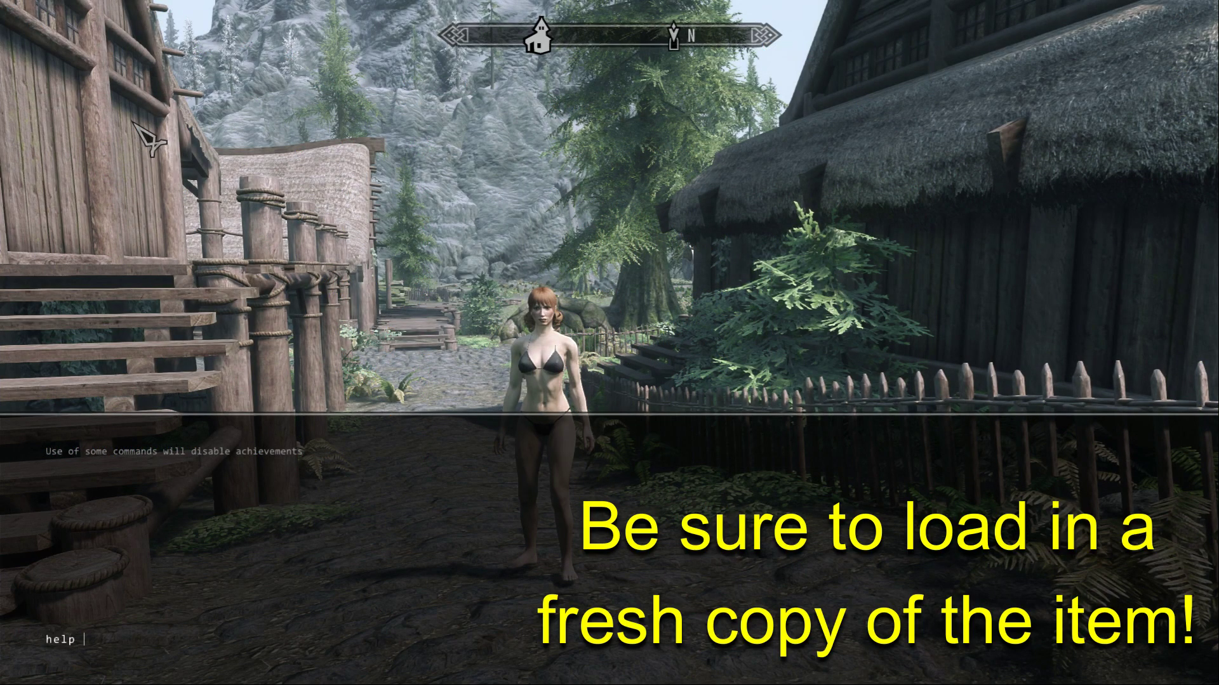
Look up the Archmage Robes in the game console and add one item with code 0007C932 to the player
type("\"archmage robes\"")
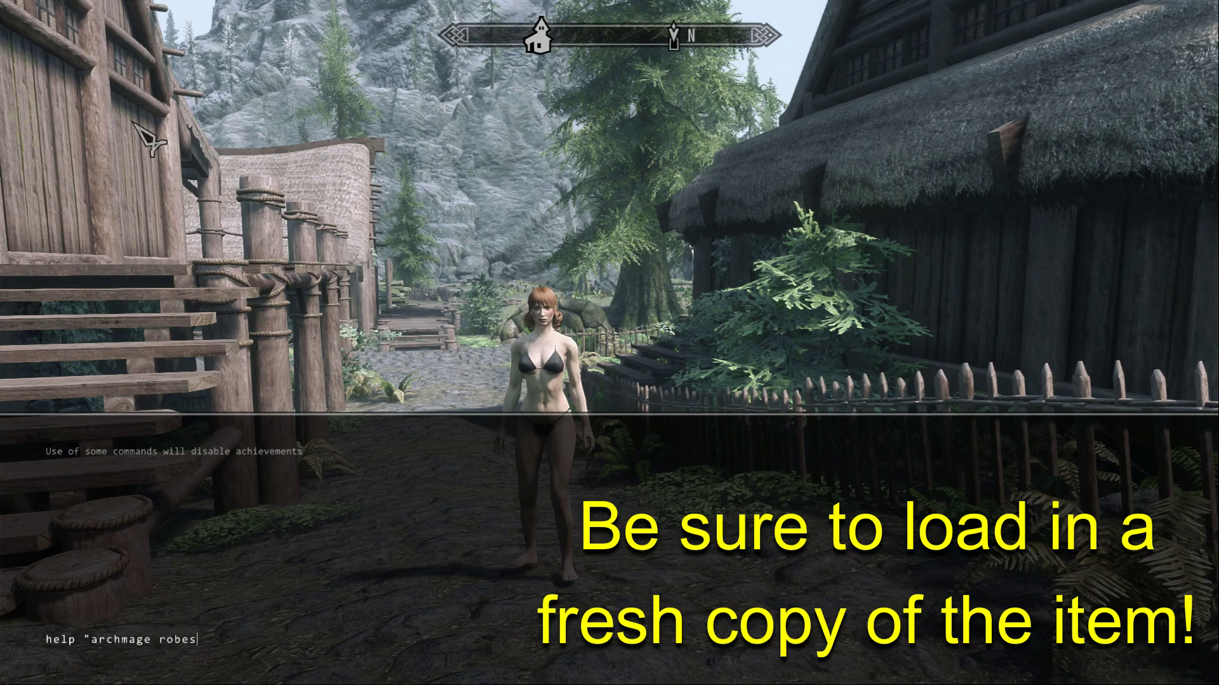
key("Return")
type("pla")
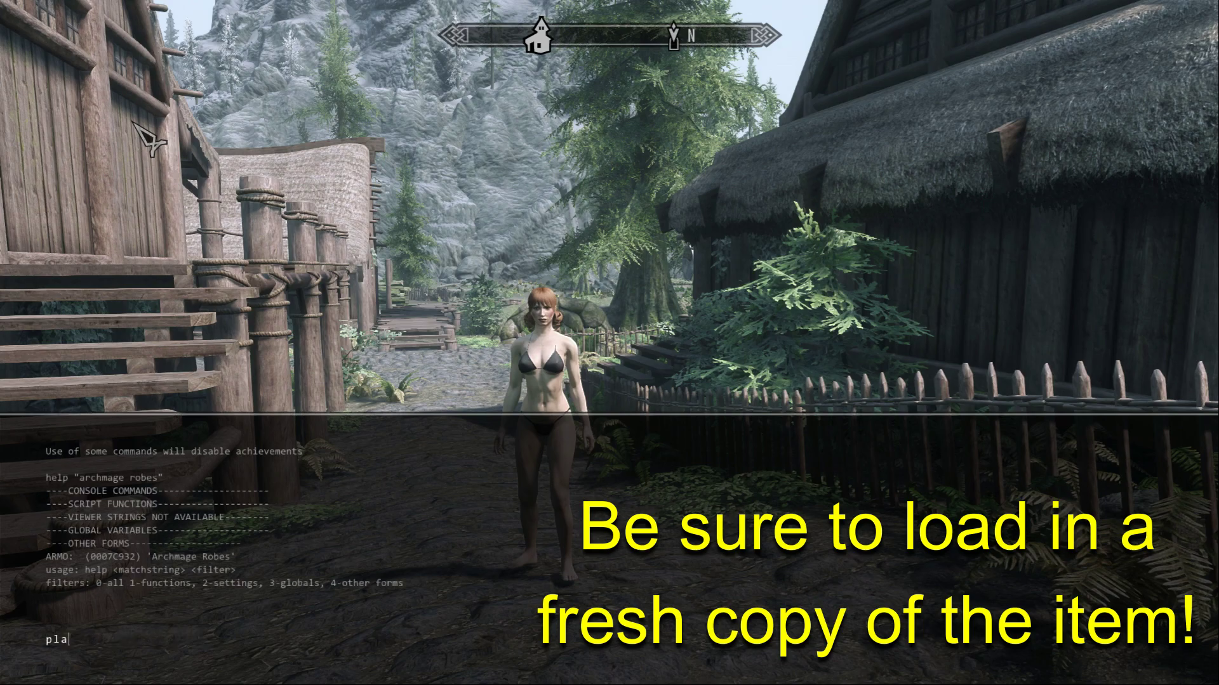
type("yer.additem 0007C932 1")
key("Return")
Leave the console and equip the Archmage Robes on the female character from the inventory
key("grave")
key("i")
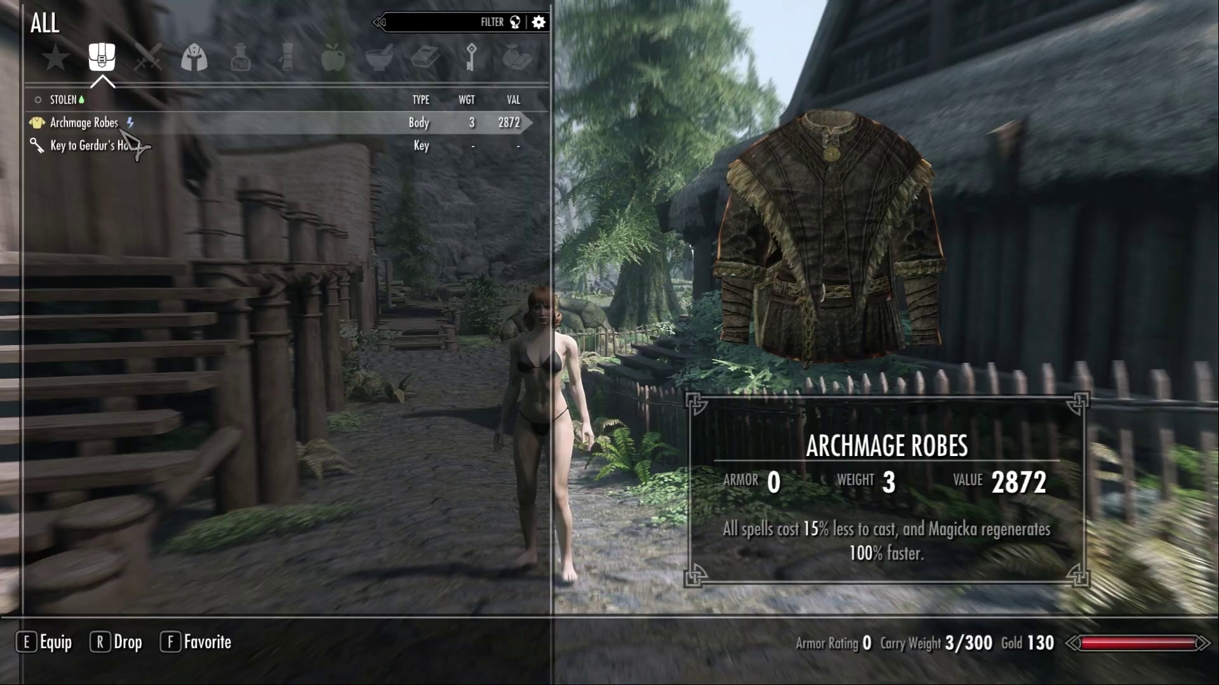
left_click(117, 125)
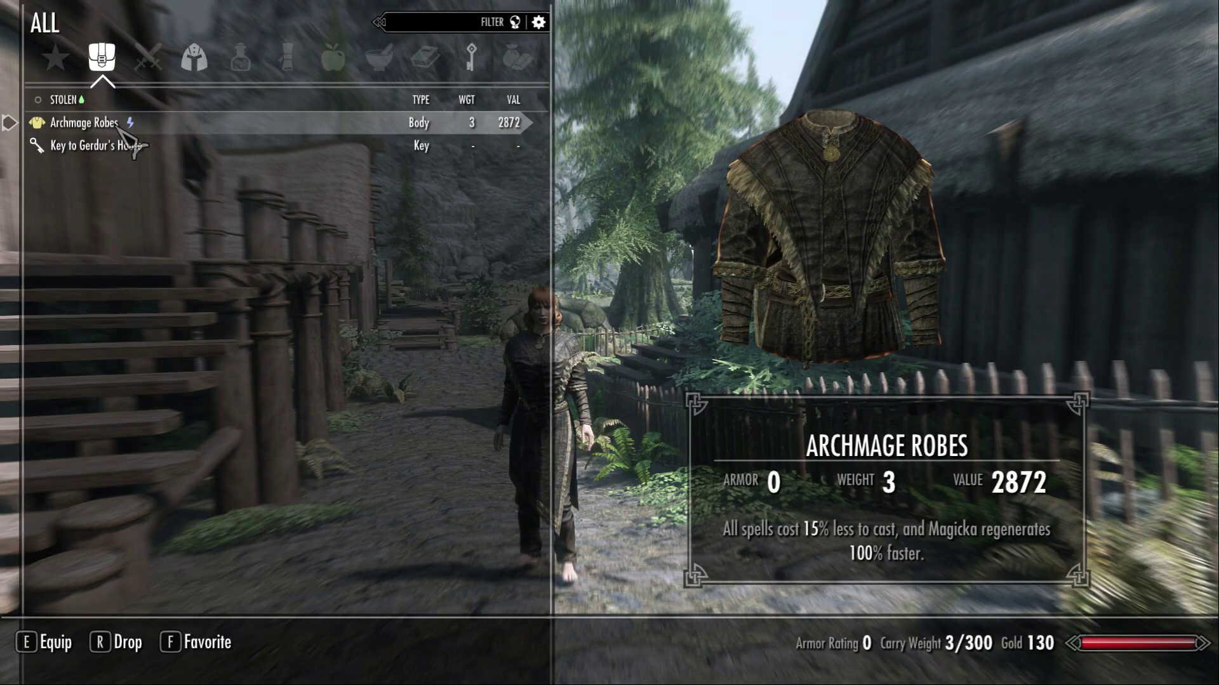
key("Tab")
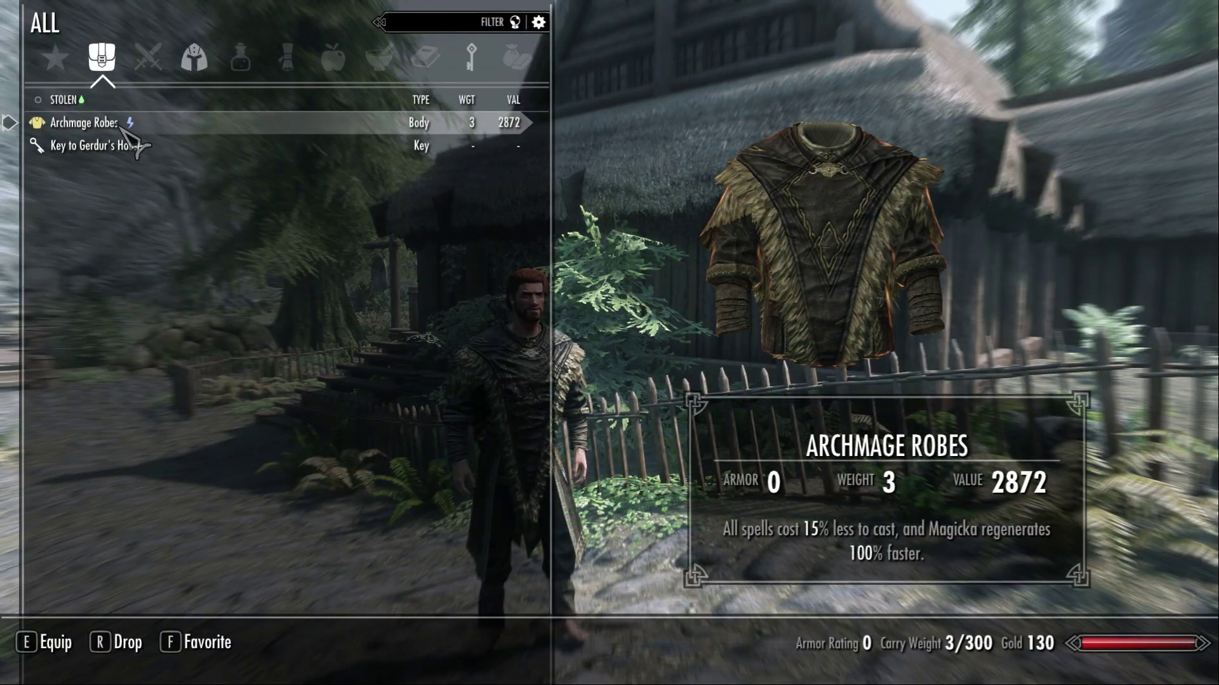
Take the Archmage Robes off and put them back on the male character repeatedly to check his hair
left_click(121, 125)
left_click(121, 126)
left_click(121, 126)
left_click(121, 125)
key("Tab")
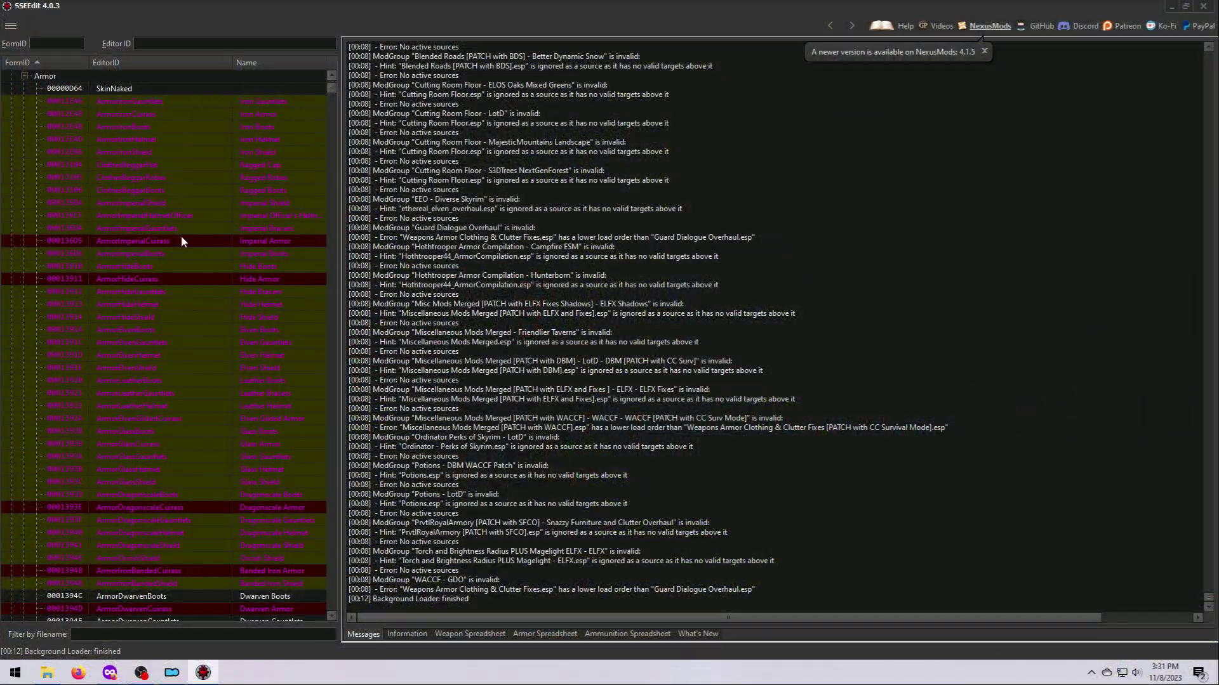
Copy the Iron Helmet record as an override into a new ESL-flagged .esp plugin named Moms Outfit Preferences
left_click(257, 139)
right_click(259, 141)
left_click(330, 298)
left_click(694, 405)
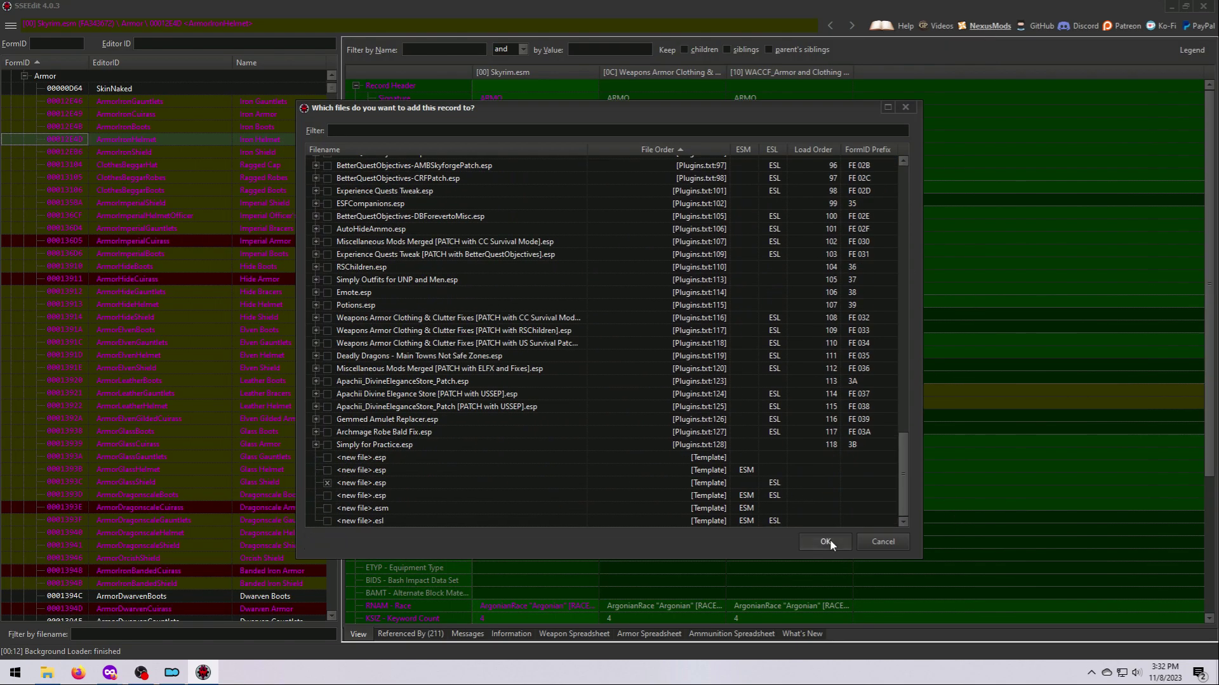
left_click(825, 541)
type("Moms Outfit Preferences")
key("Return")
Allow editing and set the Iron Helmet override's full name to Nord Skullcap in Moms Outfit Preferences
left_click(777, 401)
left_click(893, 302)
left_click(893, 303)
type("Nord Skullcap")
Remove the 42 - Circlet flag from the helmet override's First Person Flags, keeping only 31 - Hair
left_click(908, 454)
left_click(908, 453)
left_click(973, 453)
left_click(860, 262)
key("Return")
Copy the weight of 4.000000 from the WACCF_Armor and Clothing version into the Moms Outfit Preferences helmet override
scroll(914, 507, "down", 5)
left_click_drag(787, 592, 897, 594)
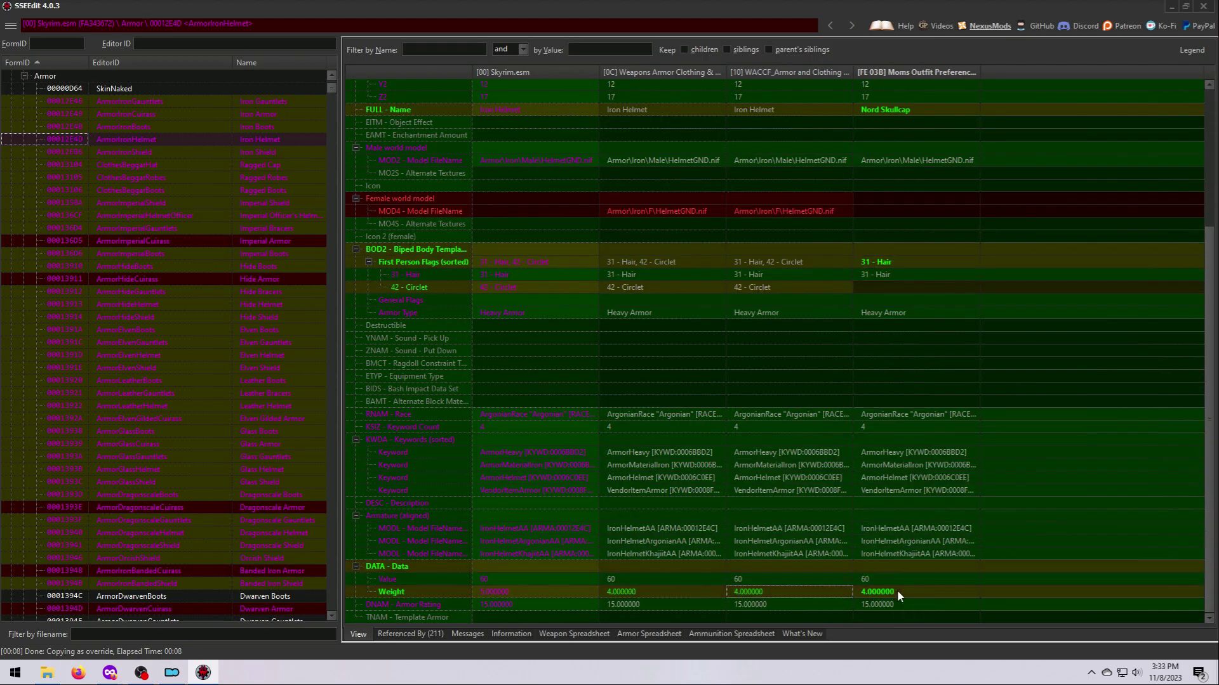
scroll(886, 579, "up", 5)
Collapse the Skyrim.esm armor records and expand the record groups of Apachii_DivineEleganceStore.esm
left_click(25, 76)
scroll(25, 79, "up", 4)
left_click(11, 77)
left_click(11, 367)
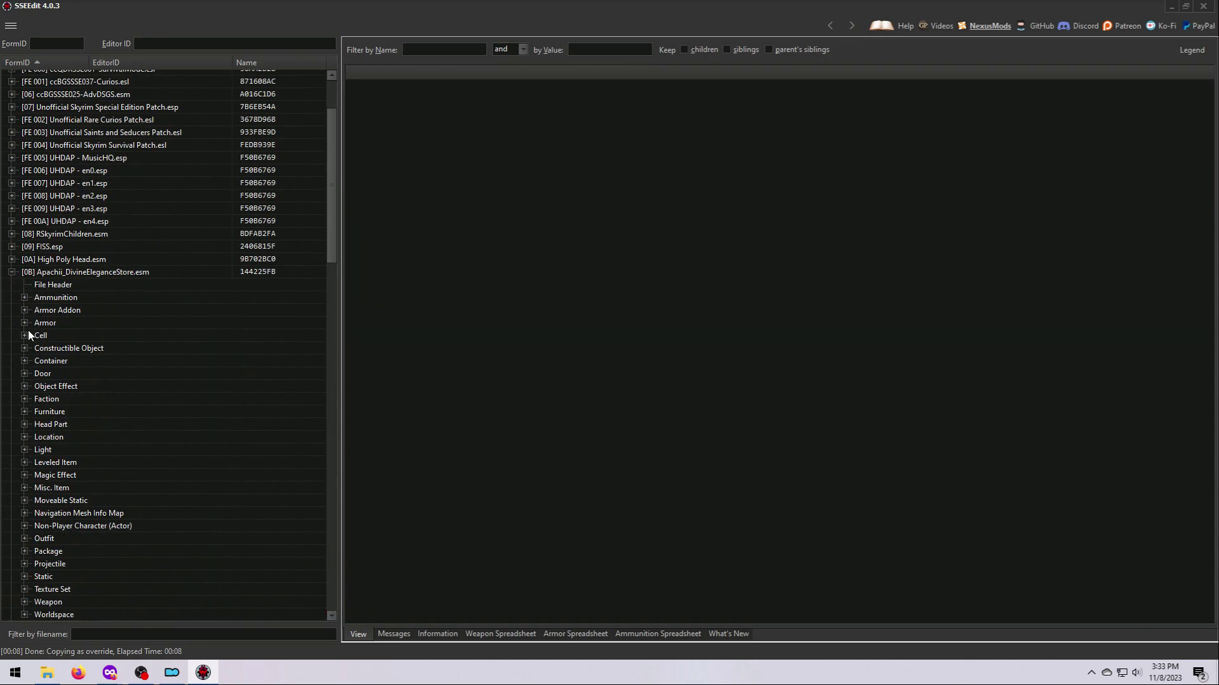